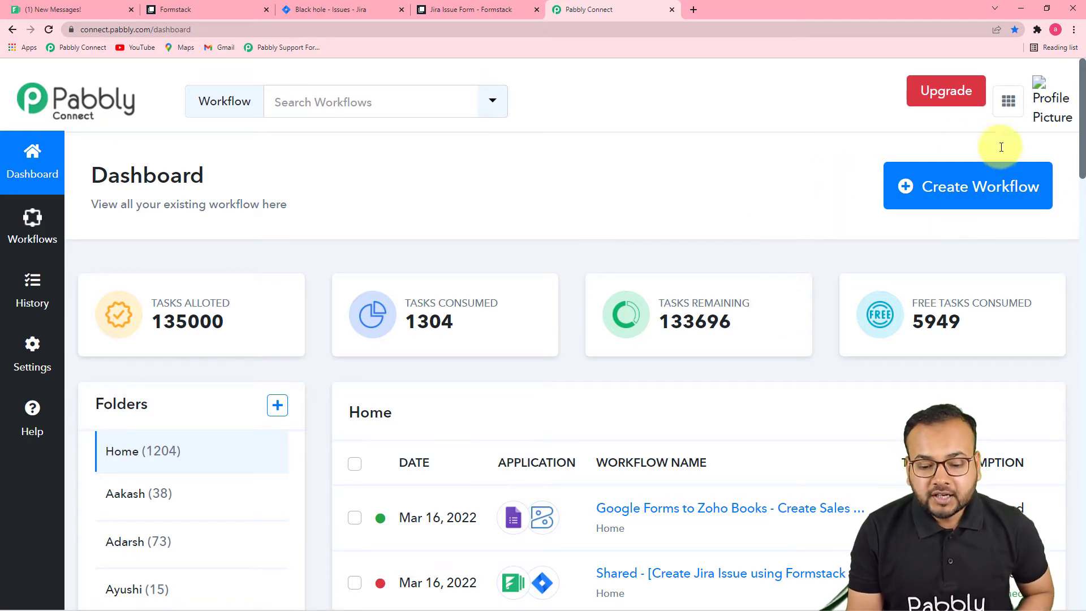
Create a new workflow named 'Create Issues in Jira using Form Responses via Formstack forms'.
{"action": "left_click", "coordinate": [995, 192]}
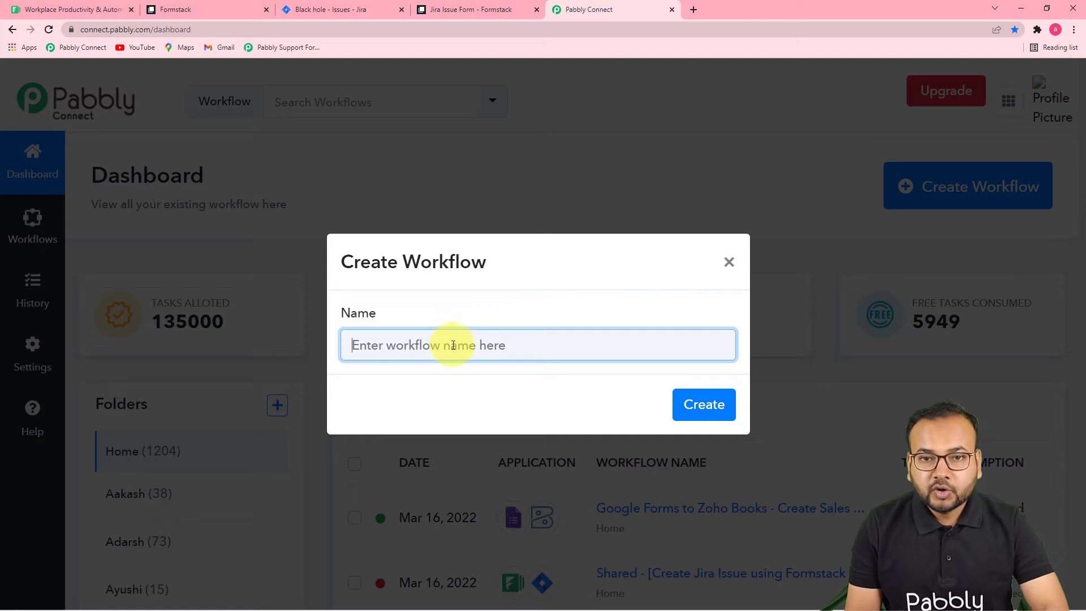
{"action": "type", "text": "Create Issues in Jira using Form Responses via Formstack forms"}
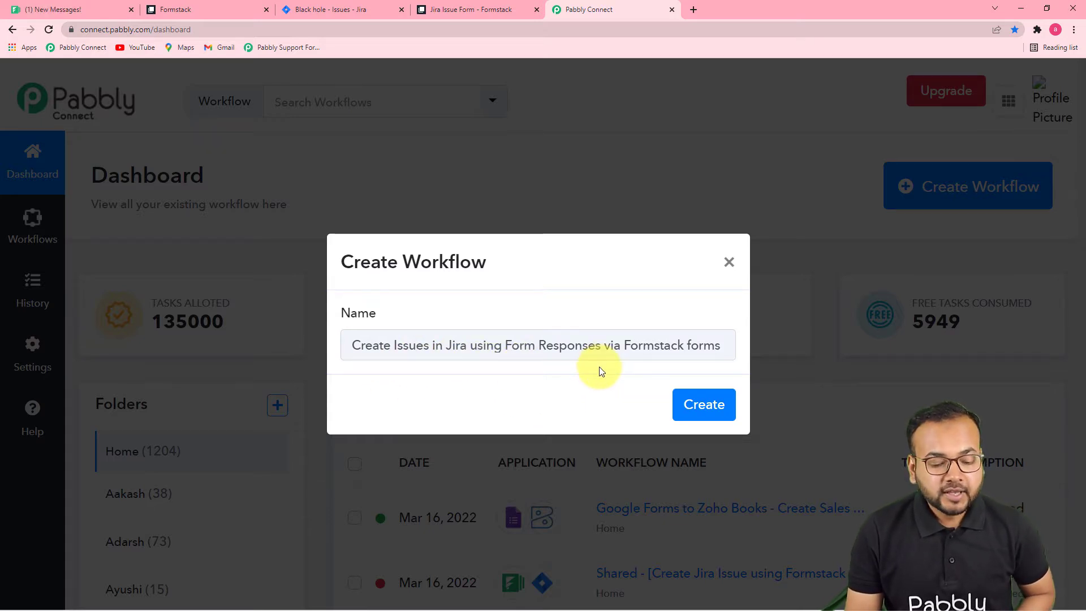
{"action": "left_click", "coordinate": [704, 405]}
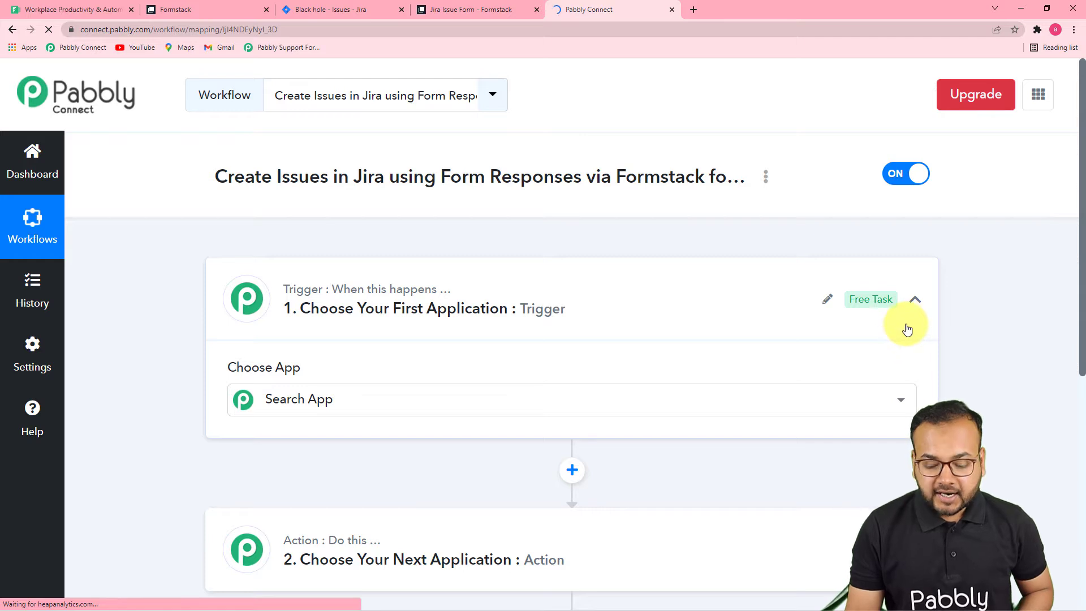
Search 'forms' in the trigger's app list and pick Formstack as the trigger app.
{"action": "left_click", "coordinate": [915, 298]}
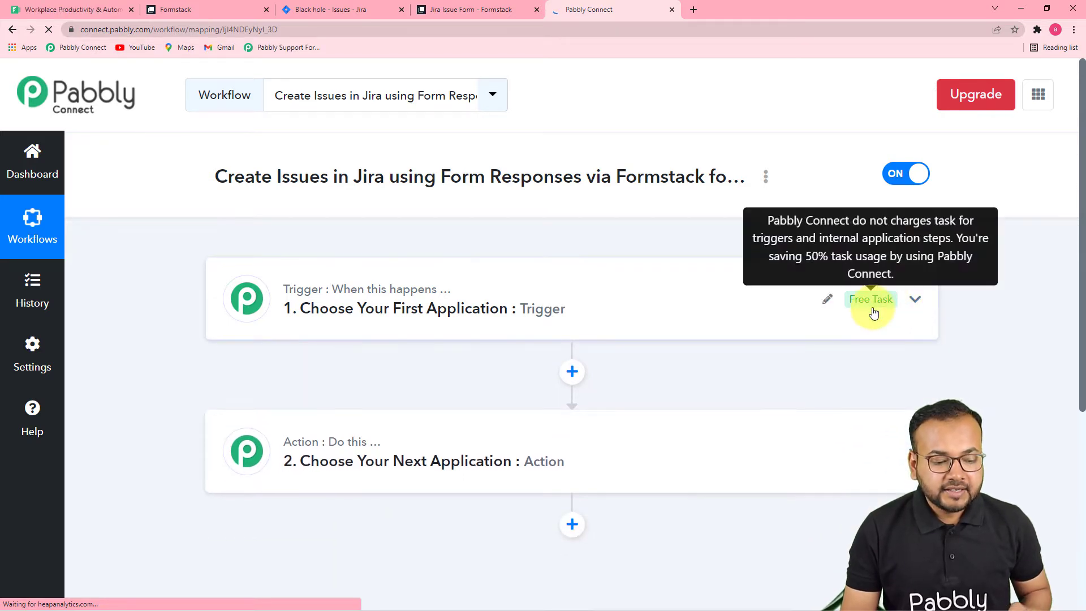
{"action": "left_click", "coordinate": [363, 297]}
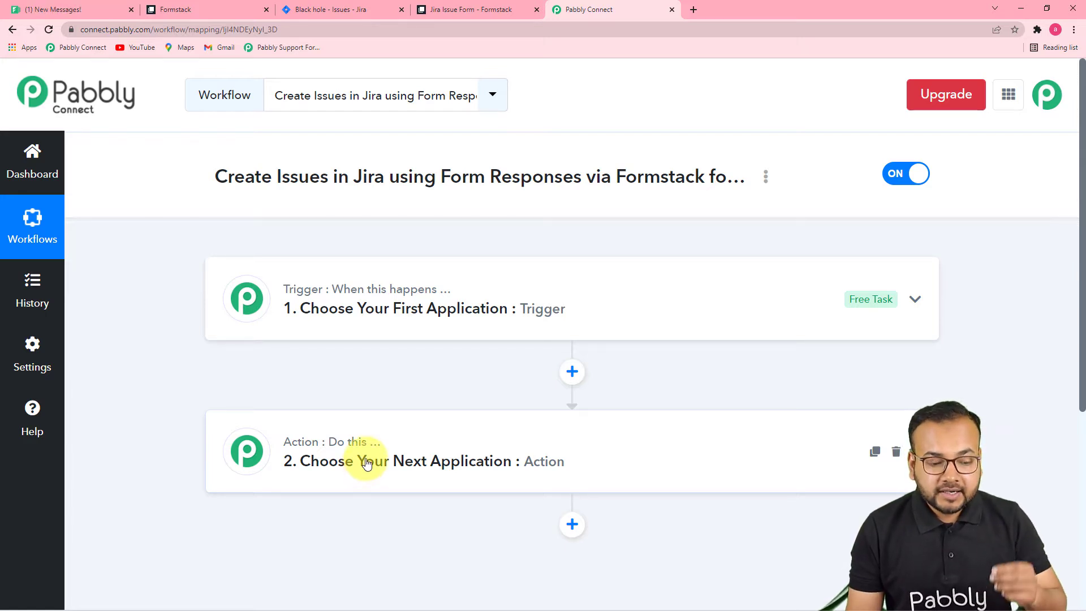
{"action": "left_click", "coordinate": [362, 315]}
{"action": "scroll", "coordinate": [359, 311], "scroll_direction": "down", "scroll_amount": 5}
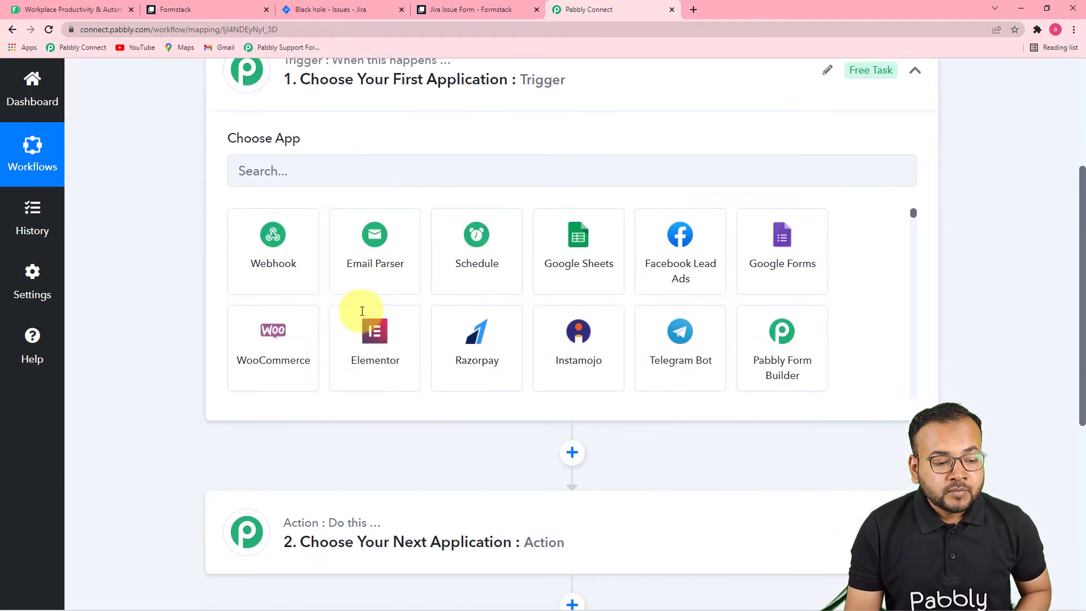
{"action": "scroll", "coordinate": [338, 289], "scroll_direction": "up", "scroll_amount": 3}
{"action": "scroll", "coordinate": [338, 289], "scroll_direction": "up", "scroll_amount": 2}
{"action": "left_click", "coordinate": [324, 339]}
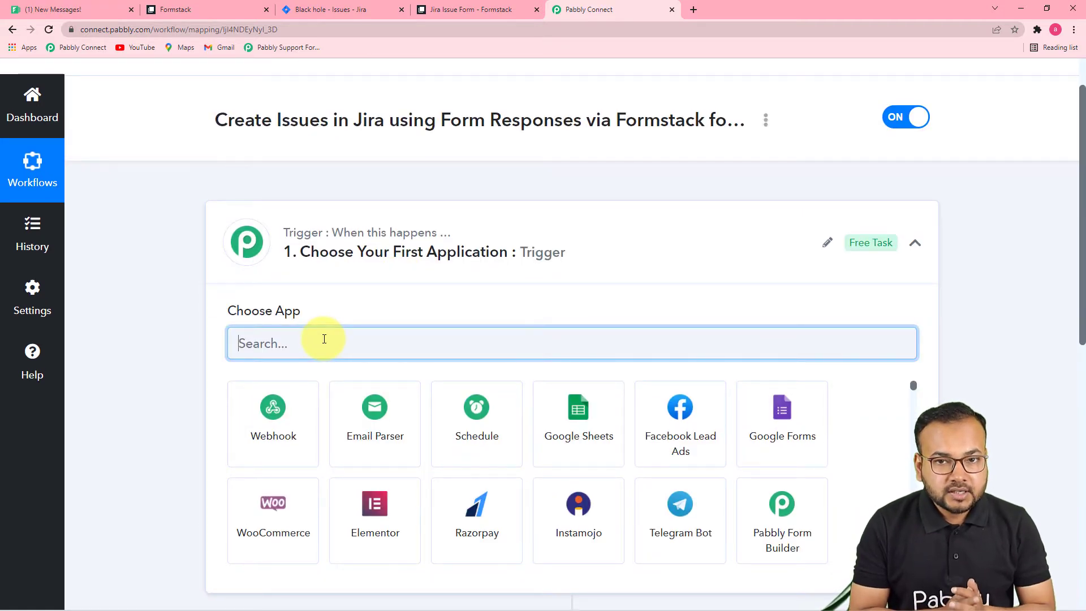
{"action": "type", "text": "f"}
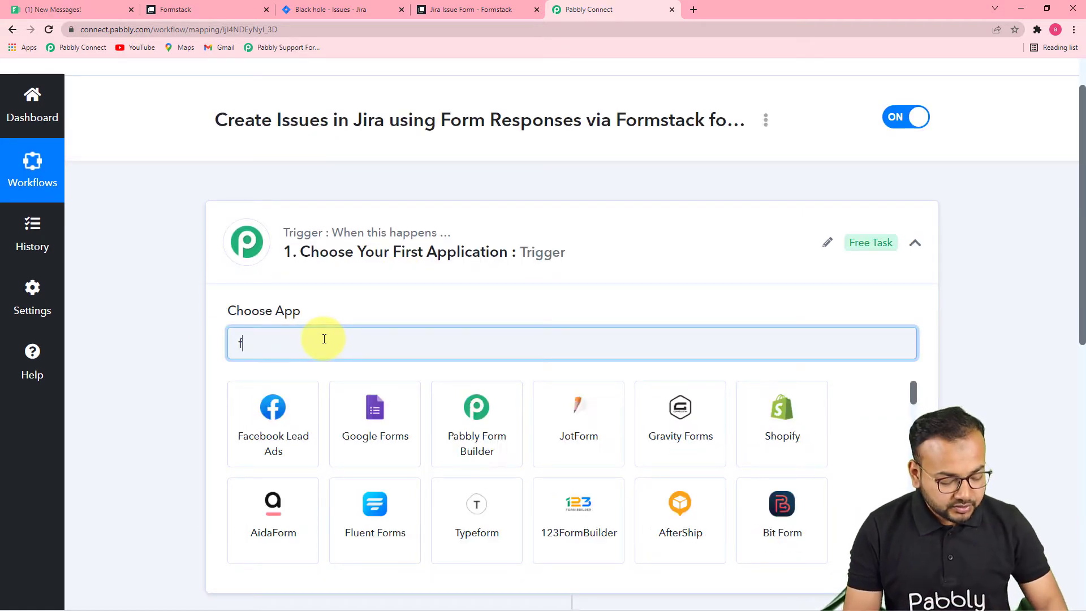
{"action": "type", "text": "orms"}
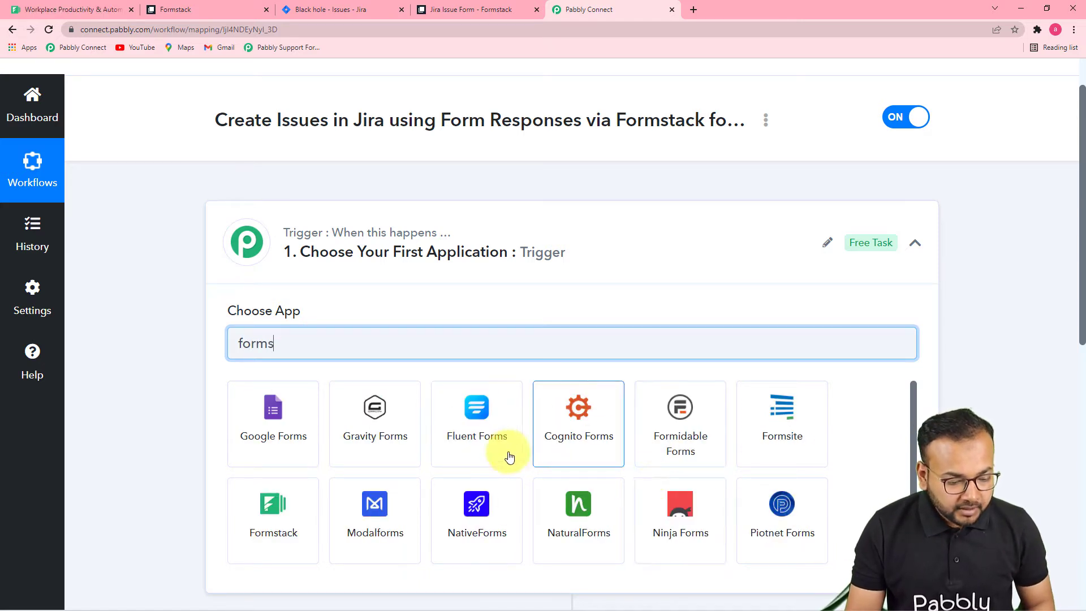
{"action": "left_click", "coordinate": [297, 534]}
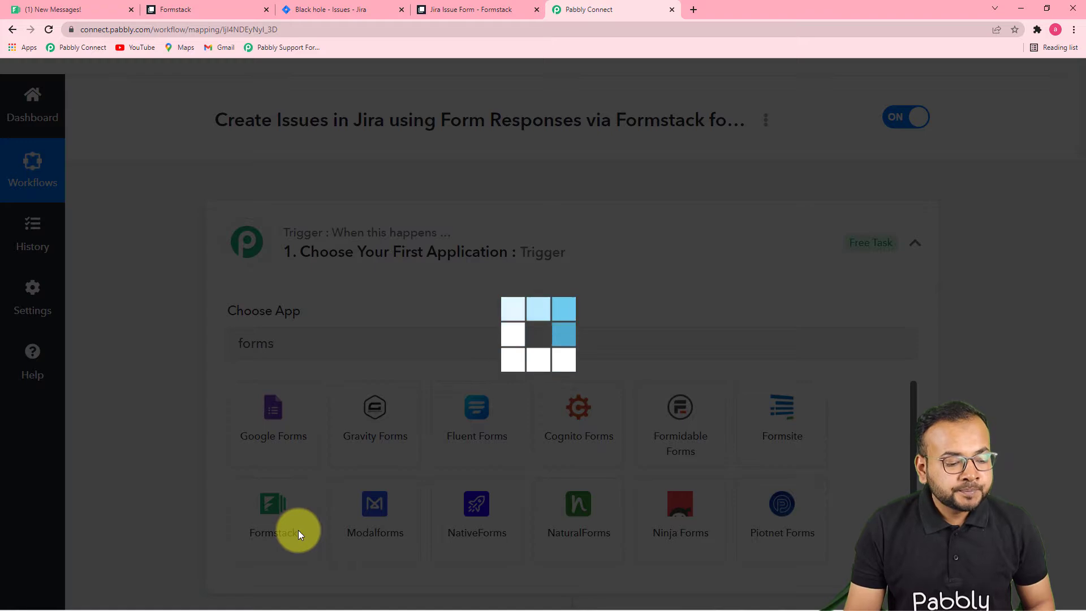
Set the Formstack trigger event to New Form Submission.
{"action": "scroll", "coordinate": [325, 475], "scroll_direction": "down", "scroll_amount": 2}
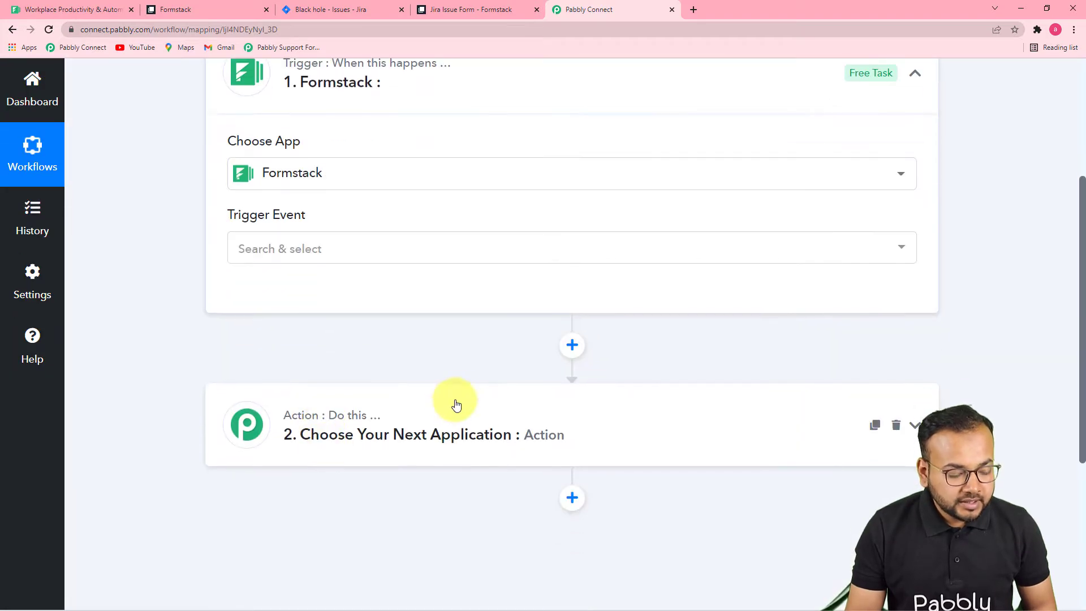
{"action": "scroll", "coordinate": [454, 388], "scroll_direction": "down", "scroll_amount": 1}
{"action": "left_click", "coordinate": [402, 254]}
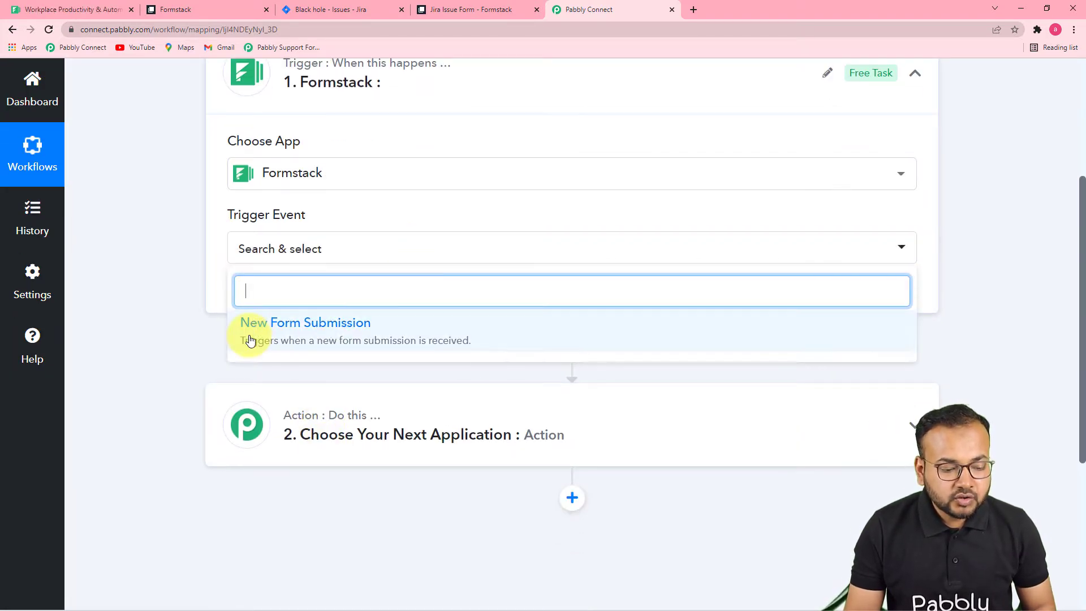
{"action": "left_click", "coordinate": [393, 345]}
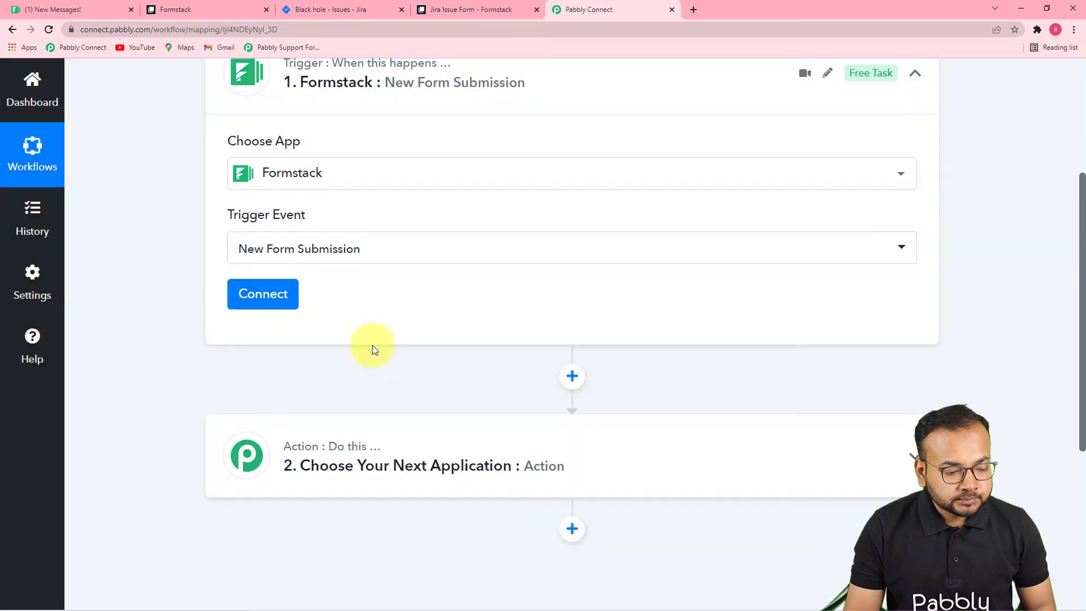
Add a new Formstack connection and authorize Pabbly Connect in the Formstack window.
{"action": "left_click", "coordinate": [263, 294]}
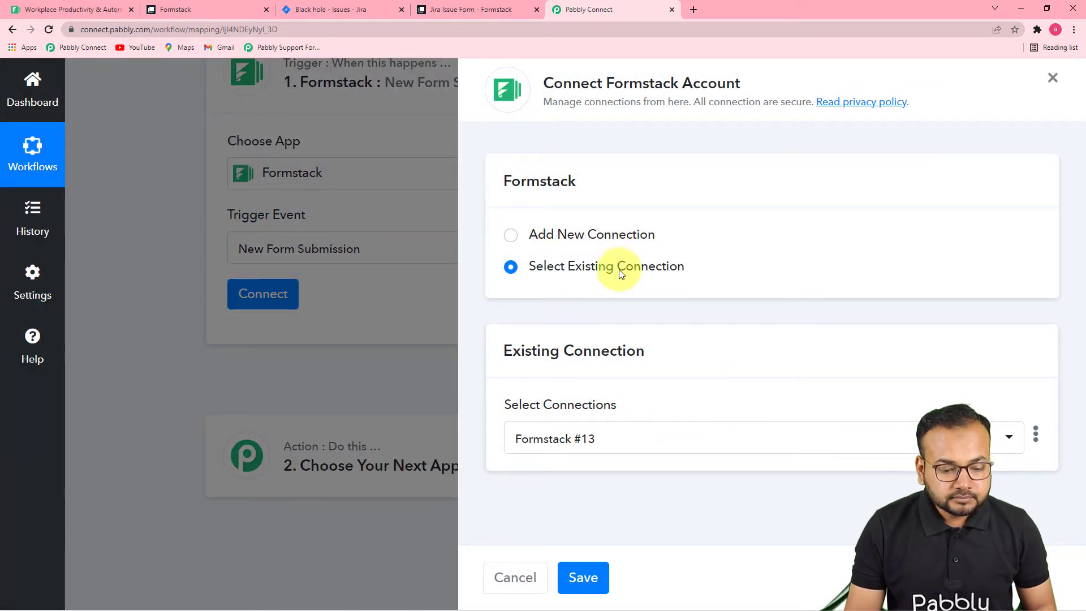
{"action": "left_click", "coordinate": [511, 239]}
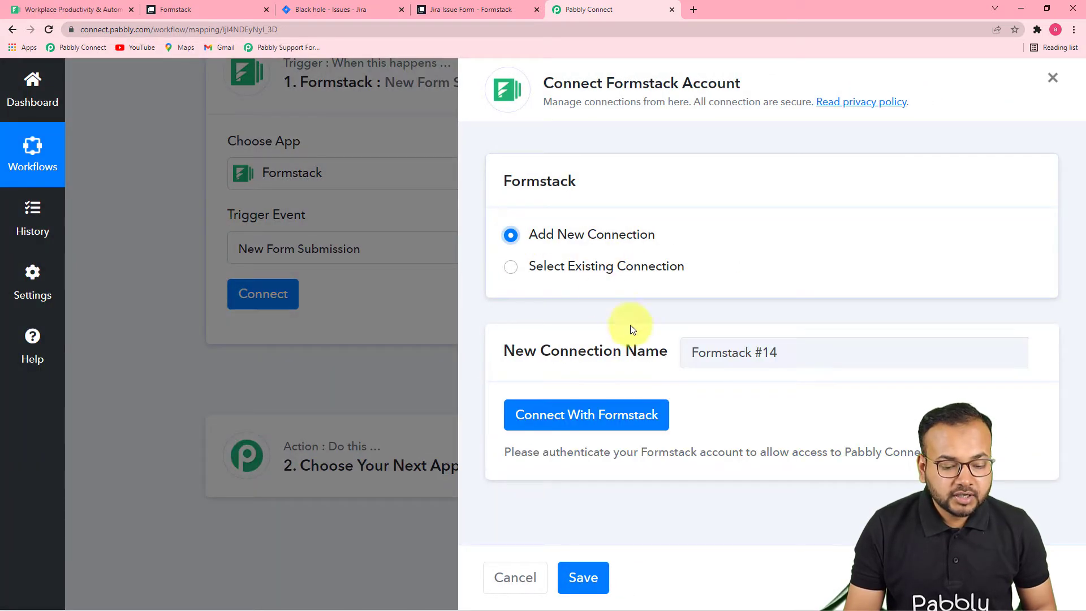
{"action": "left_click", "coordinate": [548, 417]}
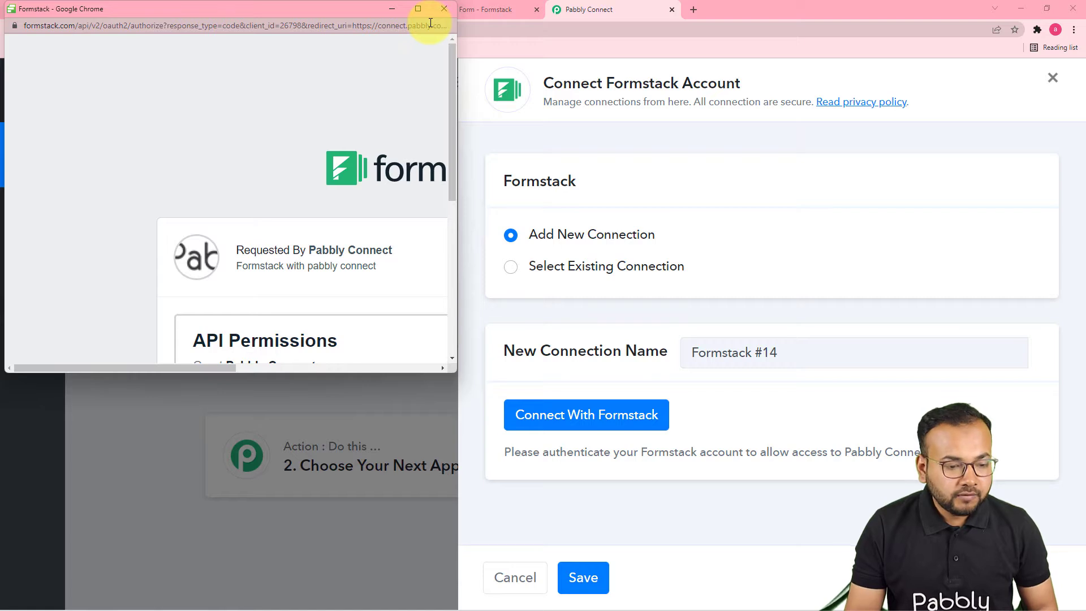
{"action": "left_click_drag", "start_coordinate": [315, 6], "coordinate": [597, 94]}
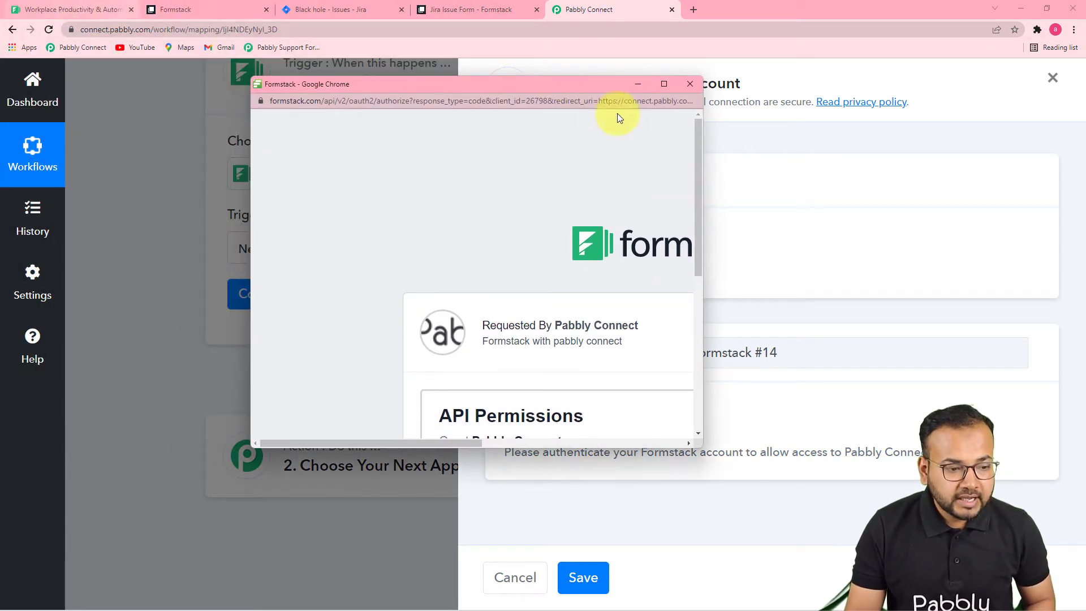
{"action": "left_click", "coordinate": [664, 83]}
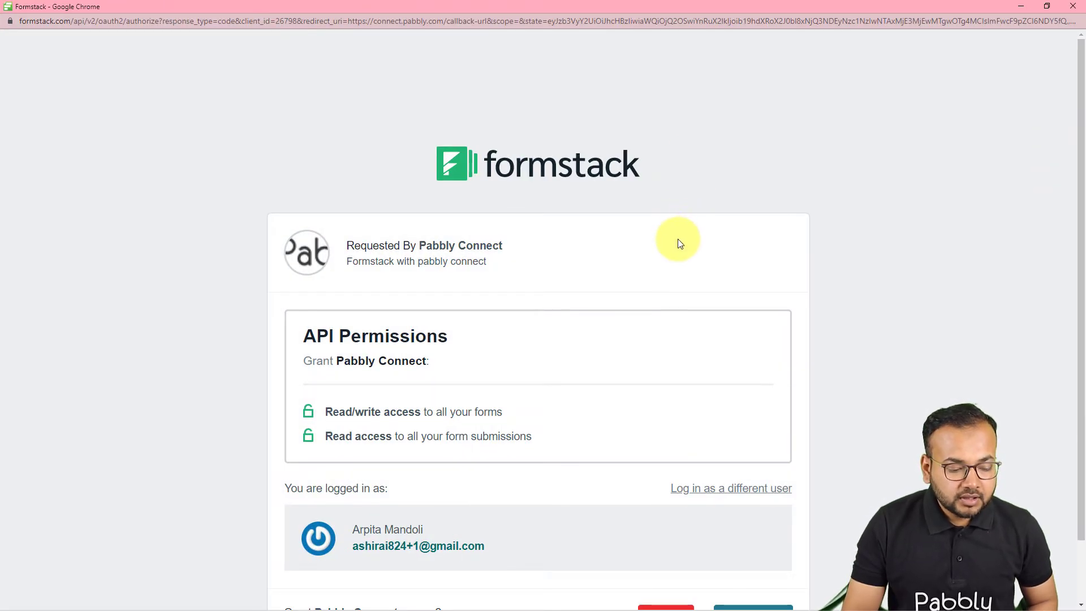
{"action": "scroll", "coordinate": [678, 239], "scroll_direction": "down", "scroll_amount": 2}
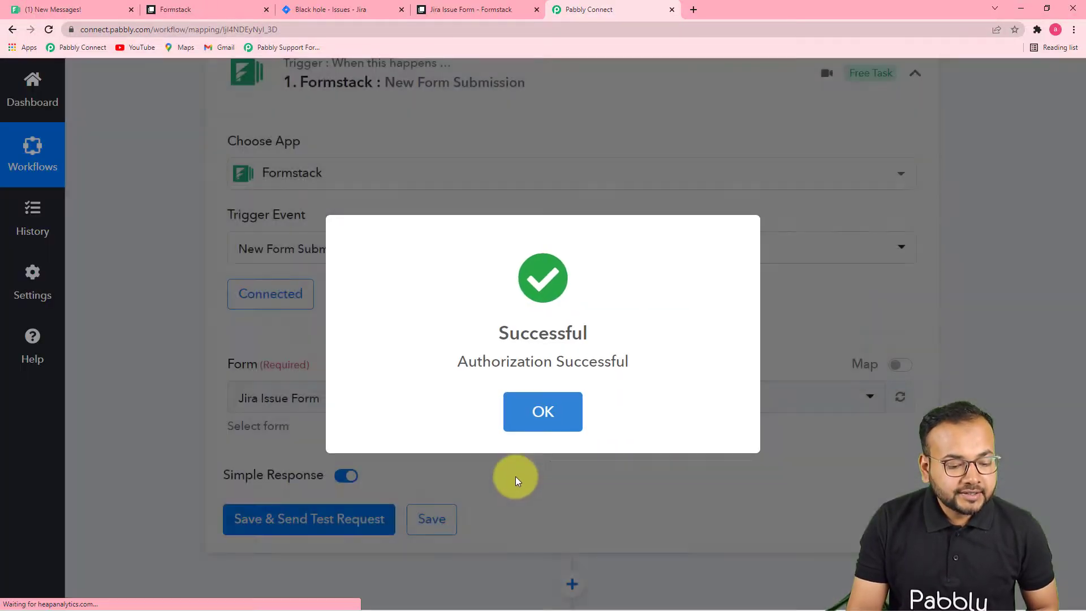
{"action": "left_click", "coordinate": [529, 416]}
{"action": "scroll", "coordinate": [439, 359], "scroll_direction": "down", "scroll_amount": 2}
{"action": "scroll", "coordinate": [707, 365], "scroll_direction": "down", "scroll_amount": 2}
{"action": "scroll", "coordinate": [726, 382], "scroll_direction": "up", "scroll_amount": 2}
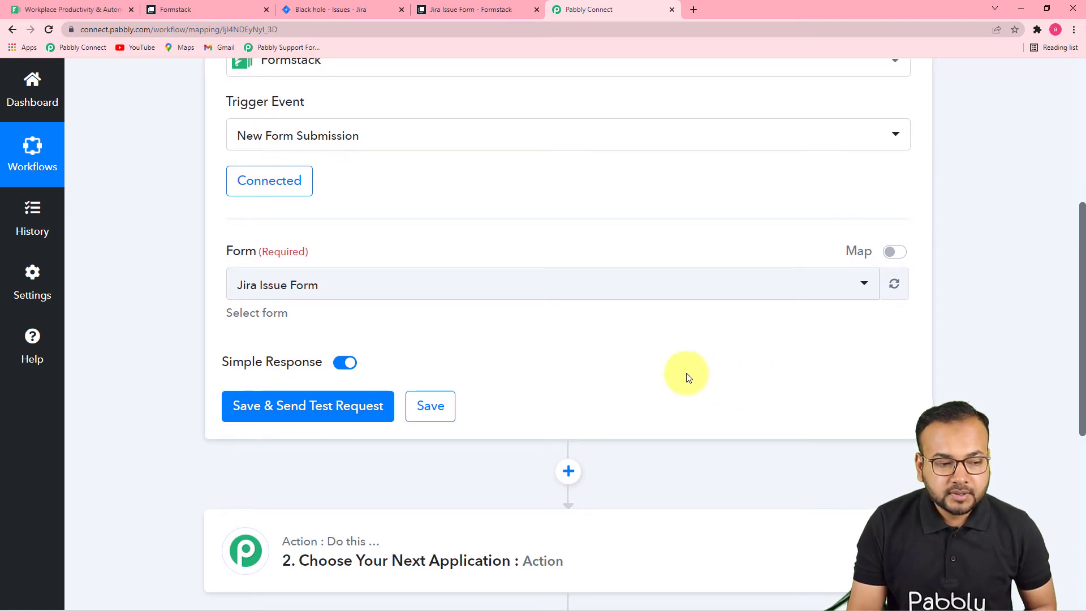
{"action": "left_click", "coordinate": [189, 9]}
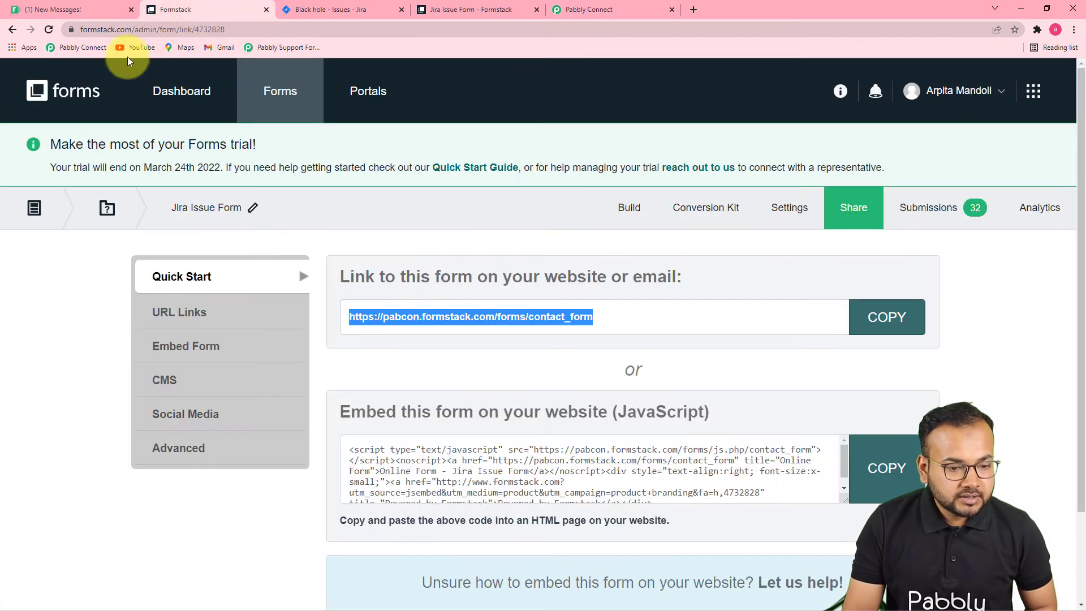
Review the live Jira Issue Form from Formstack's forms list, then return to Pabbly Connect.
{"action": "left_click", "coordinate": [166, 103]}
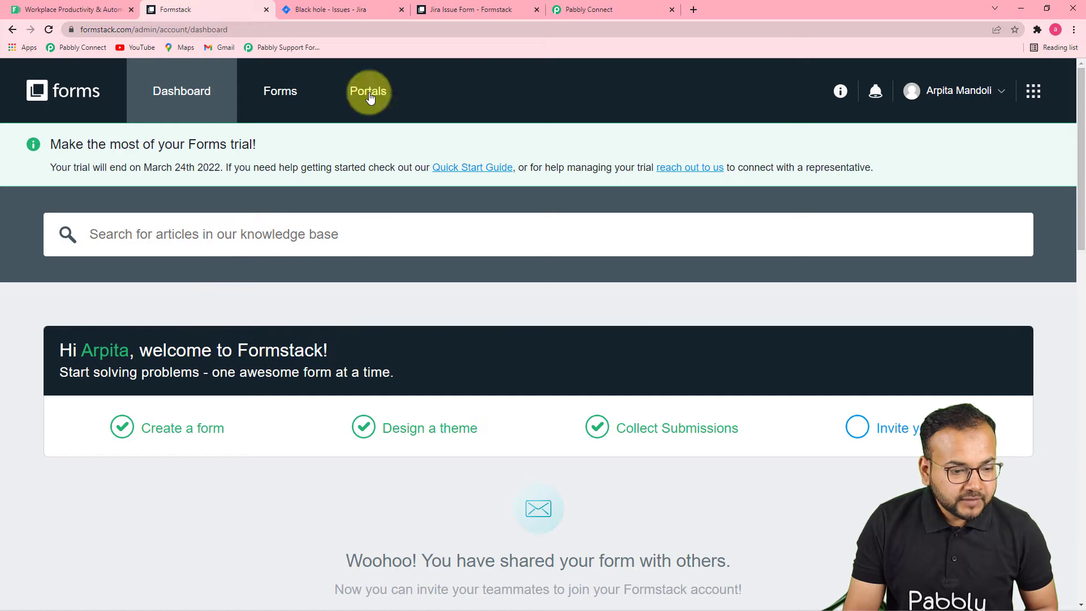
{"action": "left_click", "coordinate": [282, 91]}
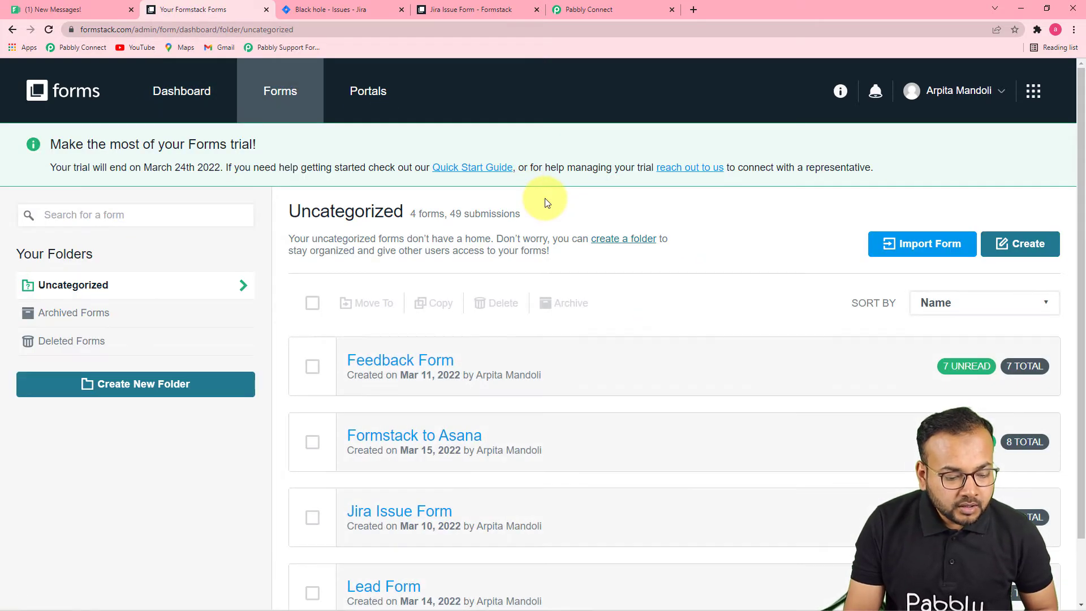
{"action": "scroll", "coordinate": [542, 199], "scroll_direction": "down", "scroll_amount": 2}
{"action": "mouse_move", "coordinate": [406, 504]}
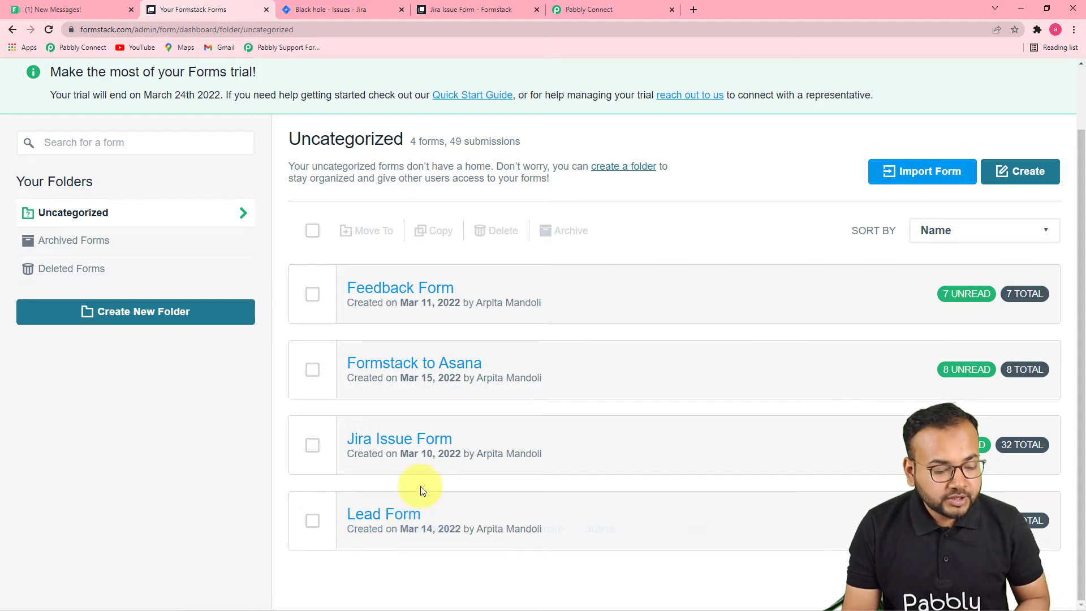
{"action": "mouse_move", "coordinate": [351, 450]}
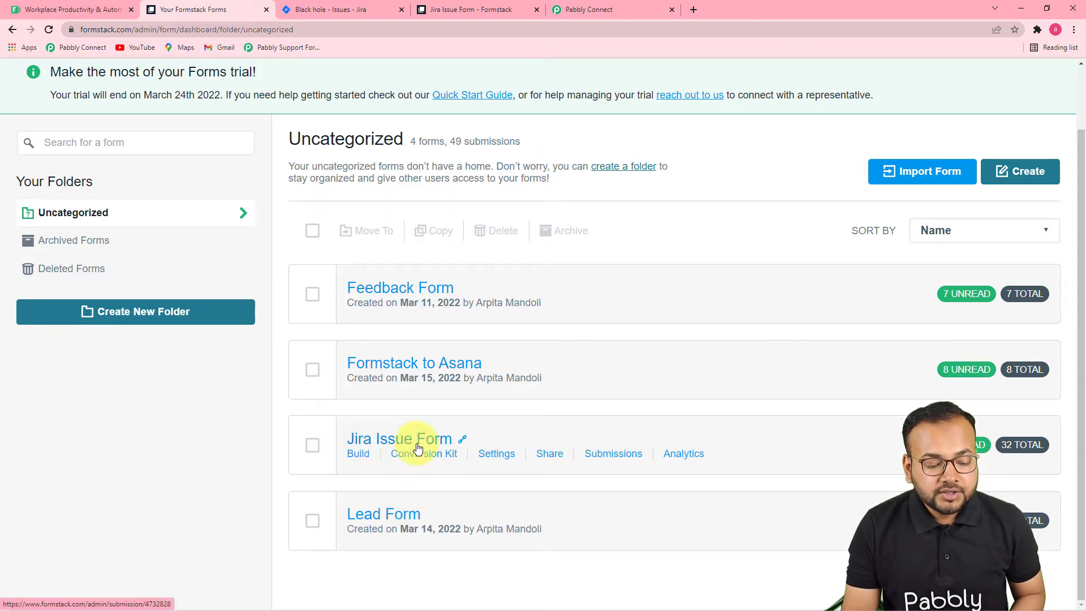
{"action": "left_click", "coordinate": [472, 9]}
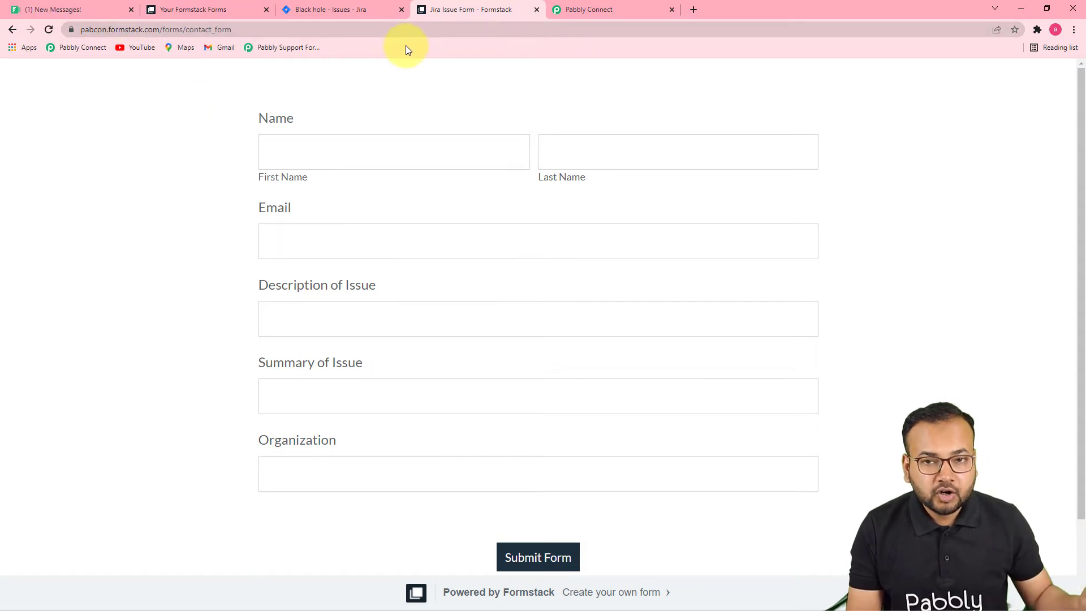
{"action": "left_click", "coordinate": [584, 20]}
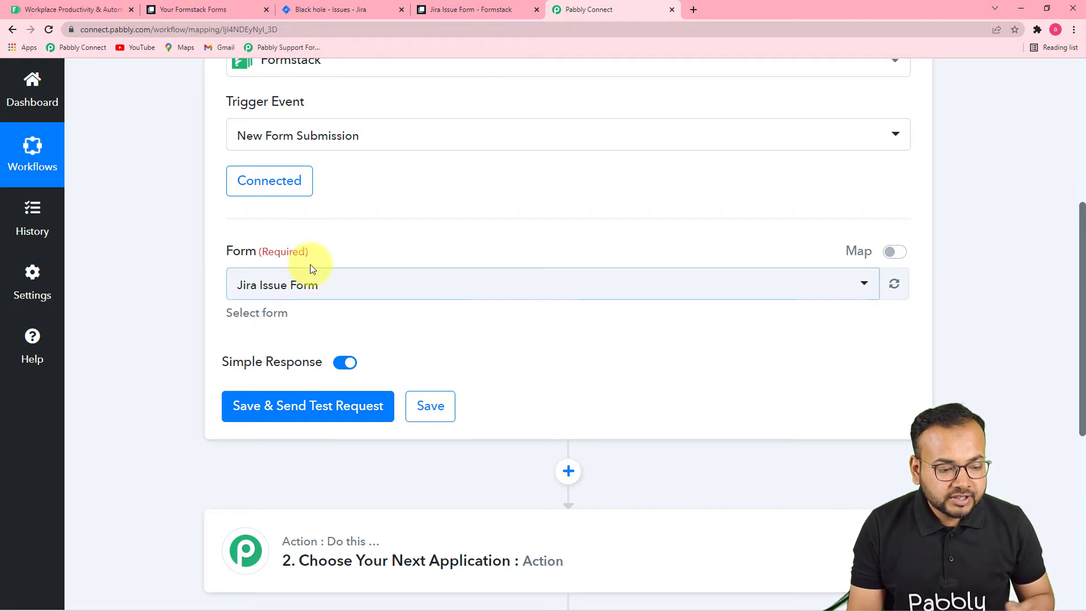
Select Jira Issue Form as the trigger form and save to await a test submission.
{"action": "left_click", "coordinate": [333, 288]}
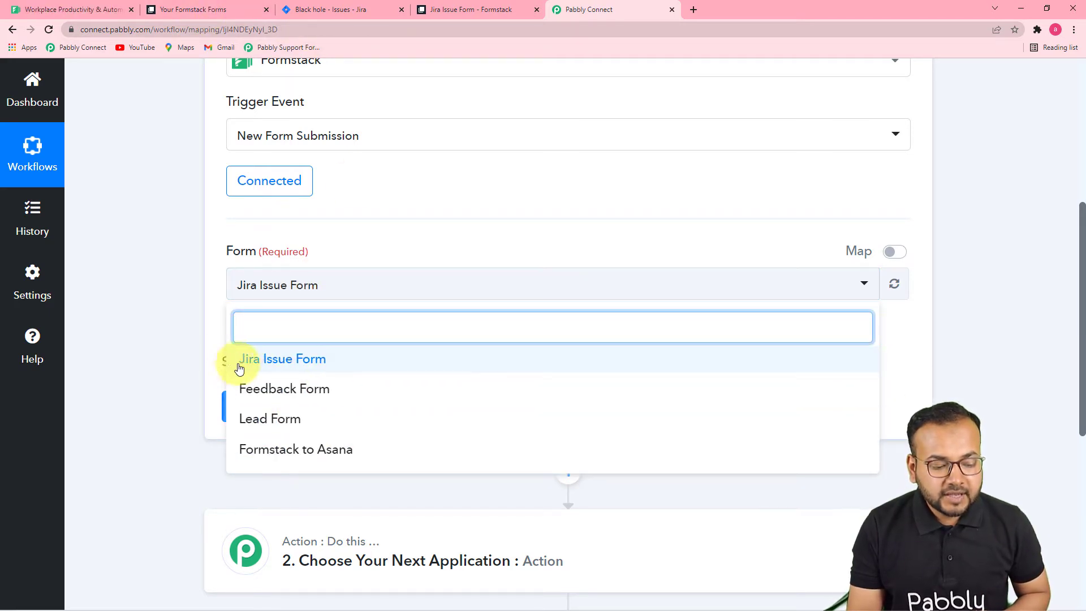
{"action": "left_click", "coordinate": [280, 367]}
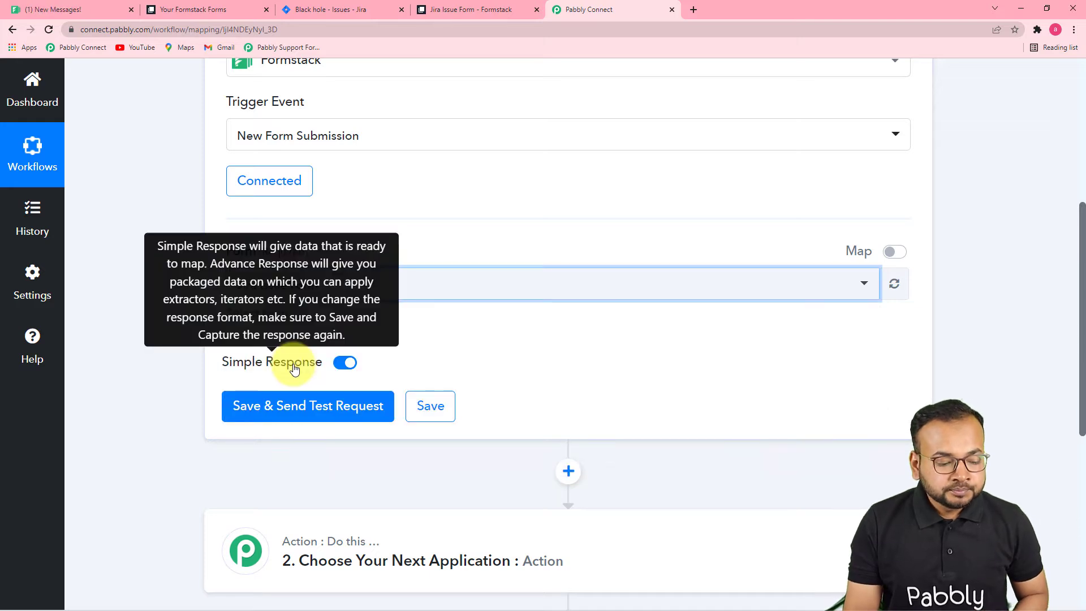
{"action": "left_click", "coordinate": [237, 406]}
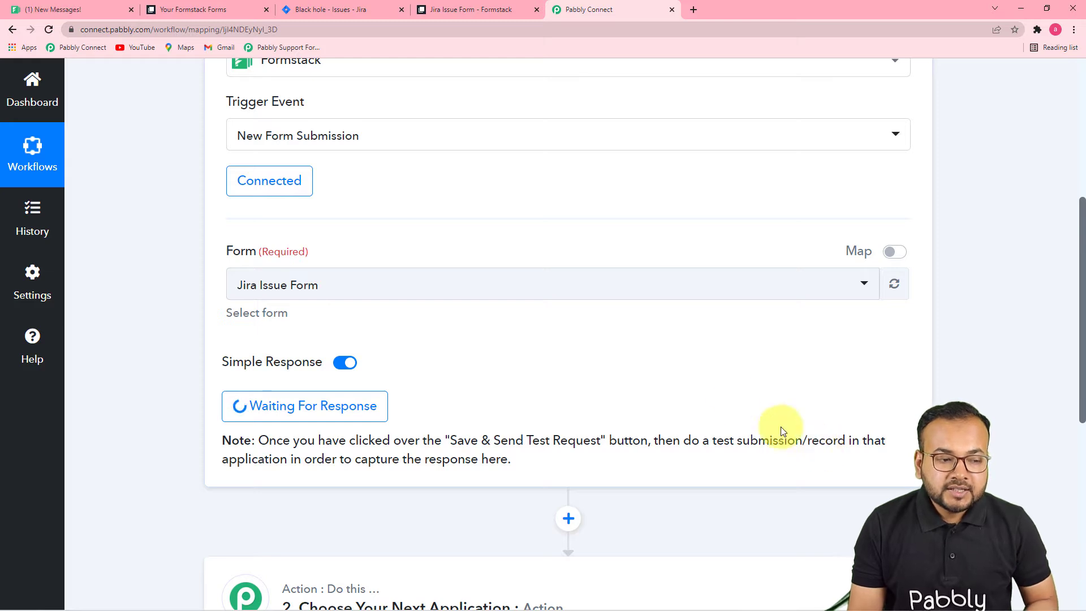
Open the live Jira Issue Form, confirming the workflow is still waiting for a response.
{"action": "left_click", "coordinate": [175, 10]}
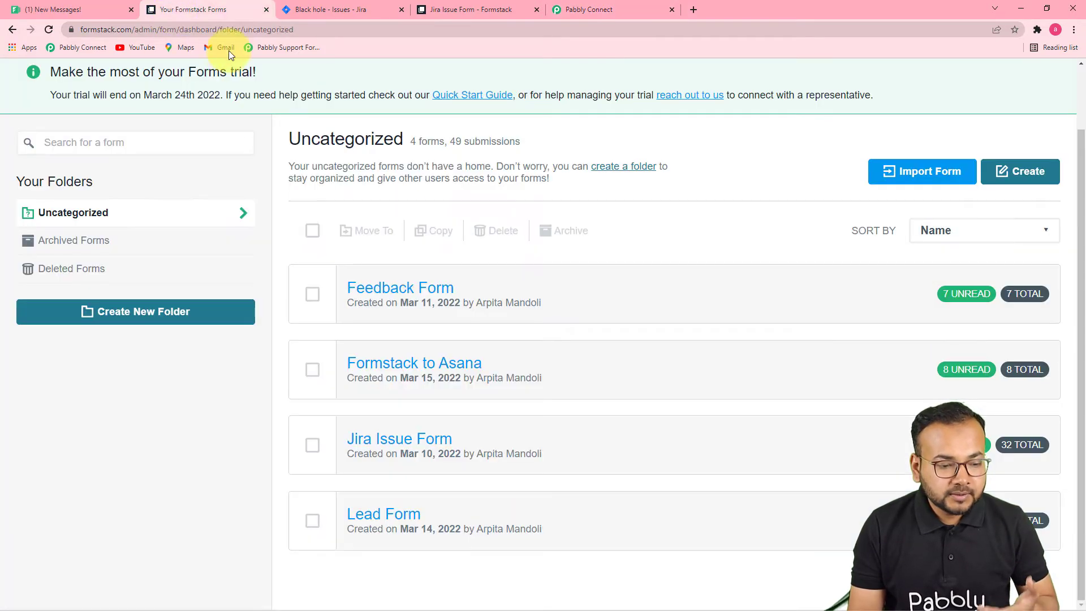
{"action": "left_click", "coordinate": [509, 10]}
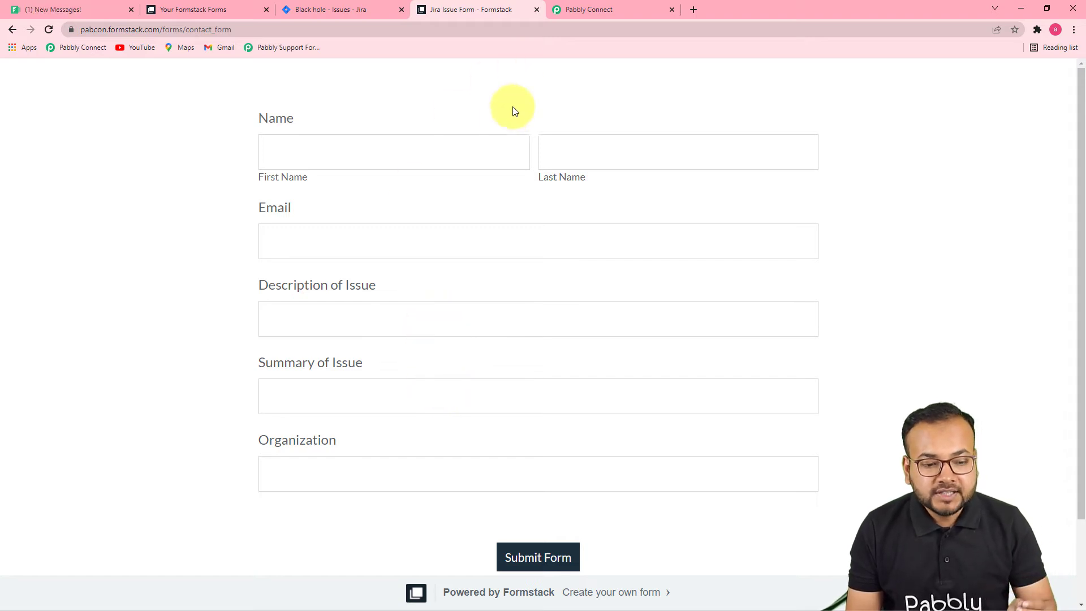
{"action": "left_click", "coordinate": [553, 13]}
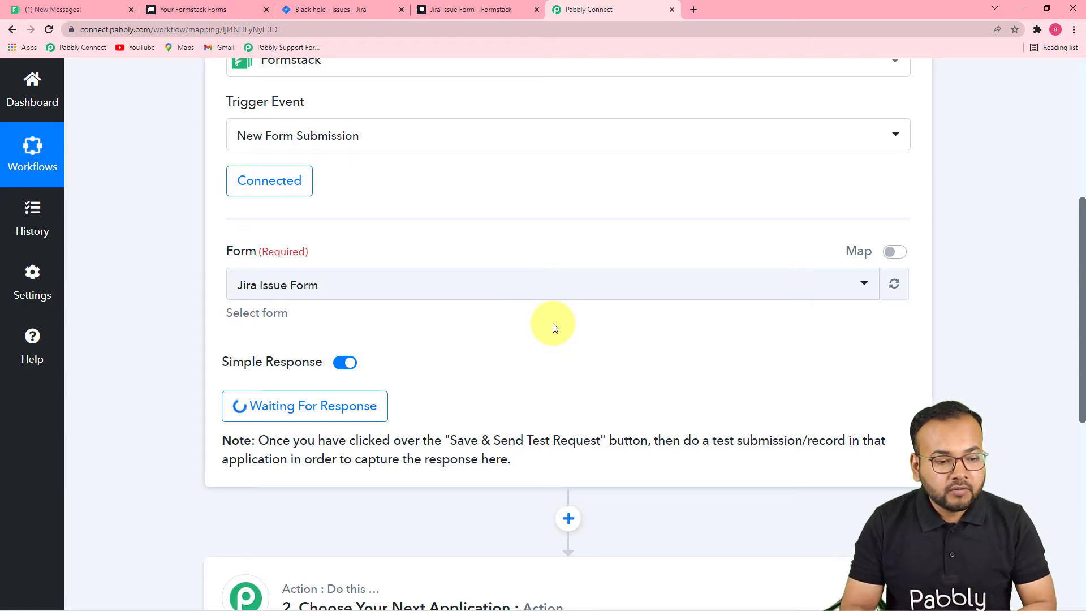
{"action": "left_click", "coordinate": [449, 4]}
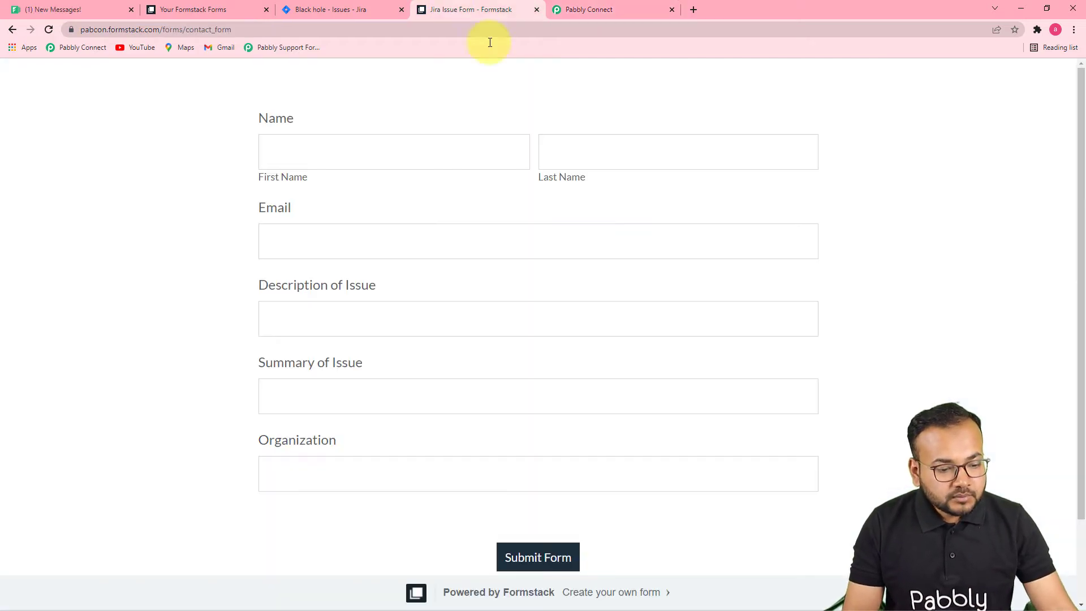
Fill in the form's first name, last name and email address.
{"action": "left_click", "coordinate": [423, 159]}
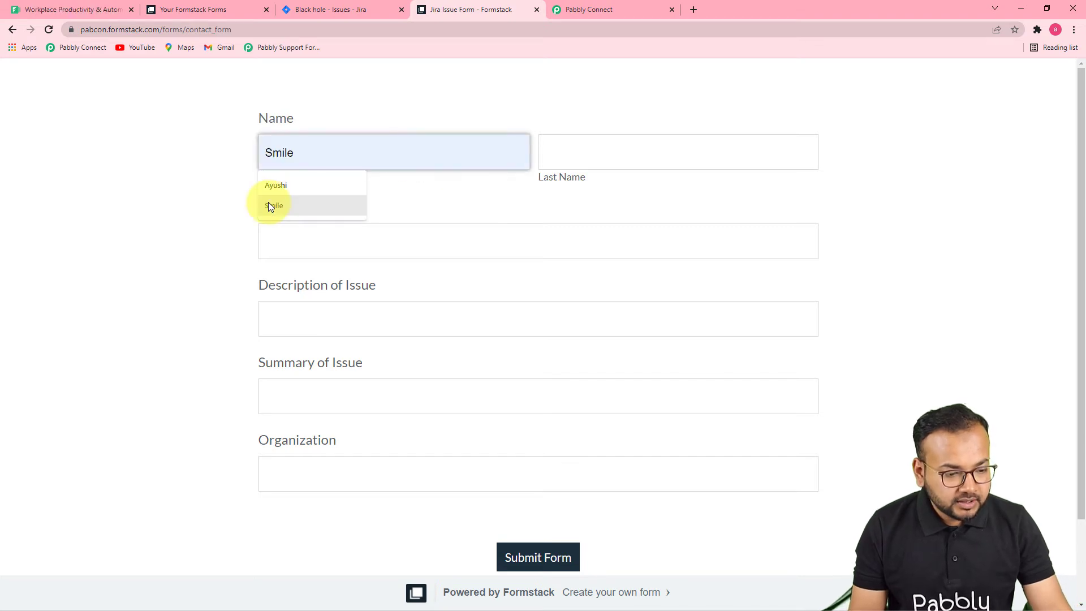
{"action": "left_click", "coordinate": [303, 188]}
{"action": "left_click", "coordinate": [586, 165]}
{"action": "left_click", "coordinate": [569, 189]}
{"action": "left_click", "coordinate": [385, 252]}
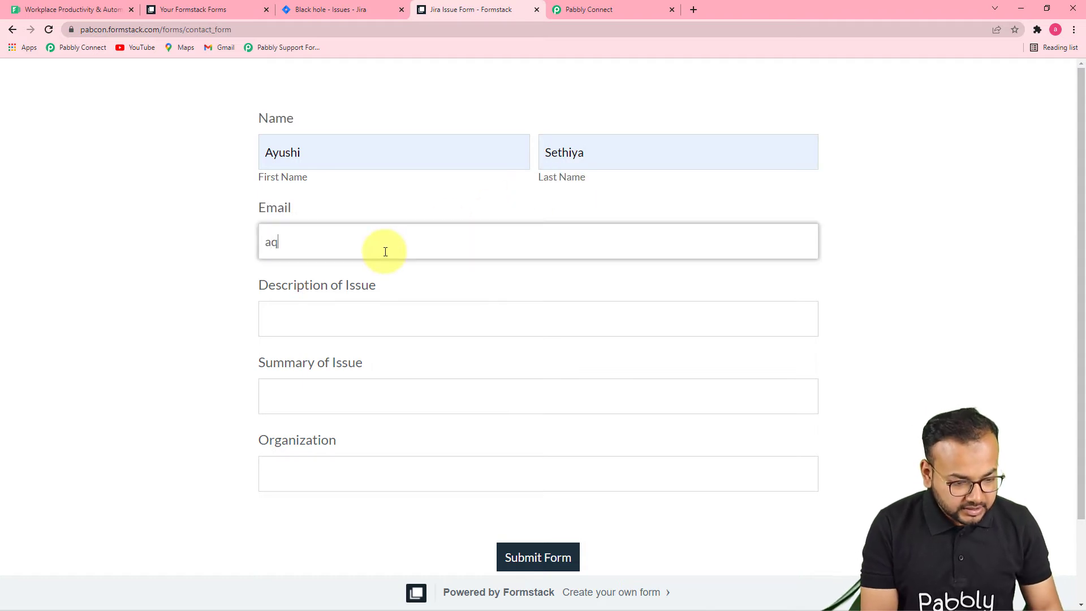
Enter description 'Mapping not working', the mapping-issue summary and organization Magnet Brains, then submit.
{"action": "left_click", "coordinate": [361, 317]}
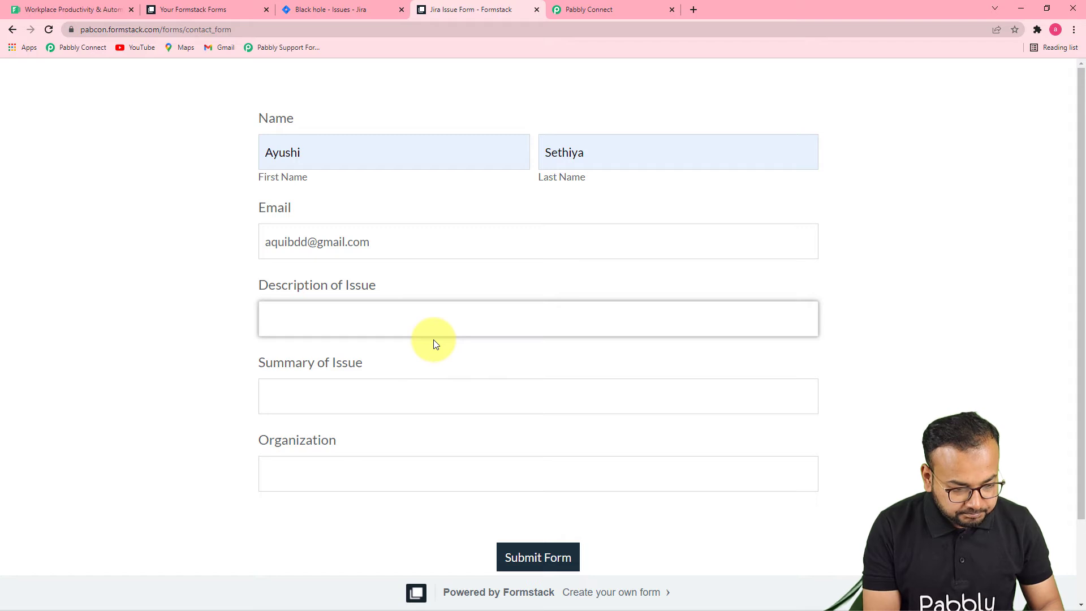
{"action": "type", "text": "Mapping not working"}
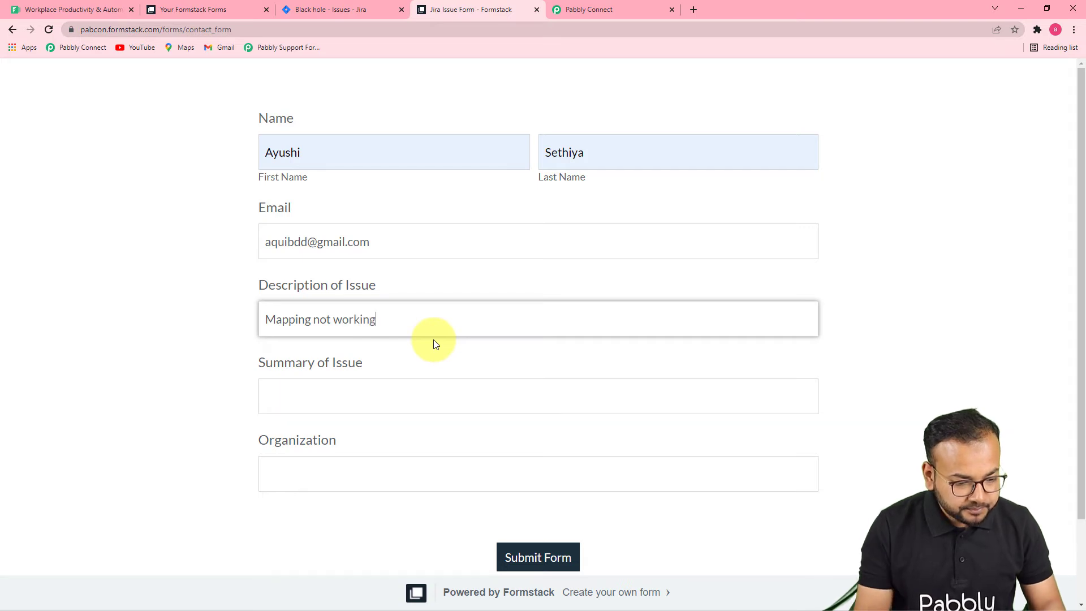
{"action": "left_click", "coordinate": [405, 388]}
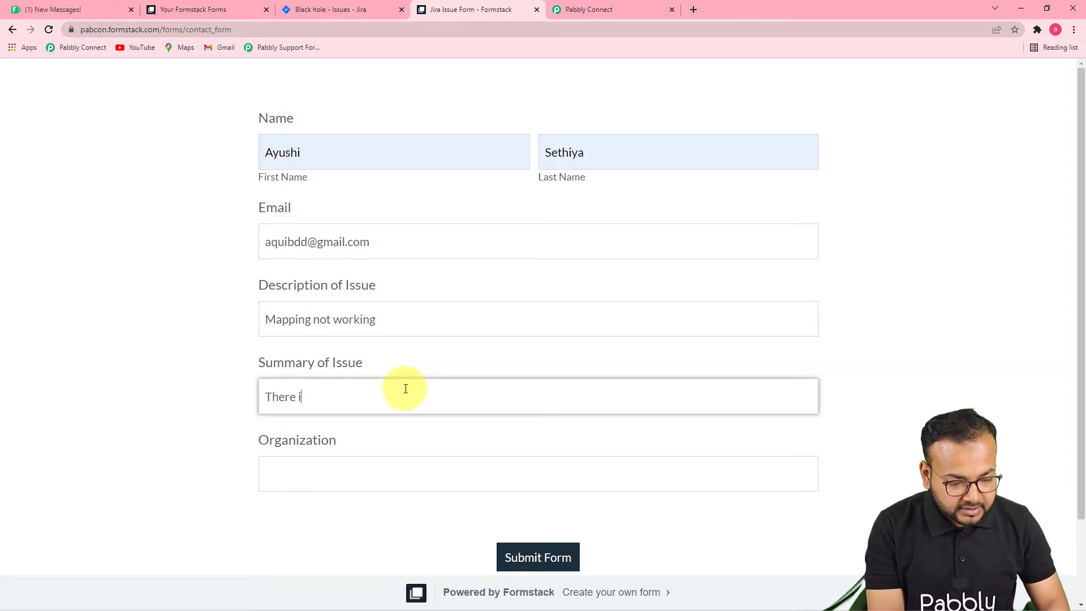
{"action": "type", "text": "There is an issue in mapp"}
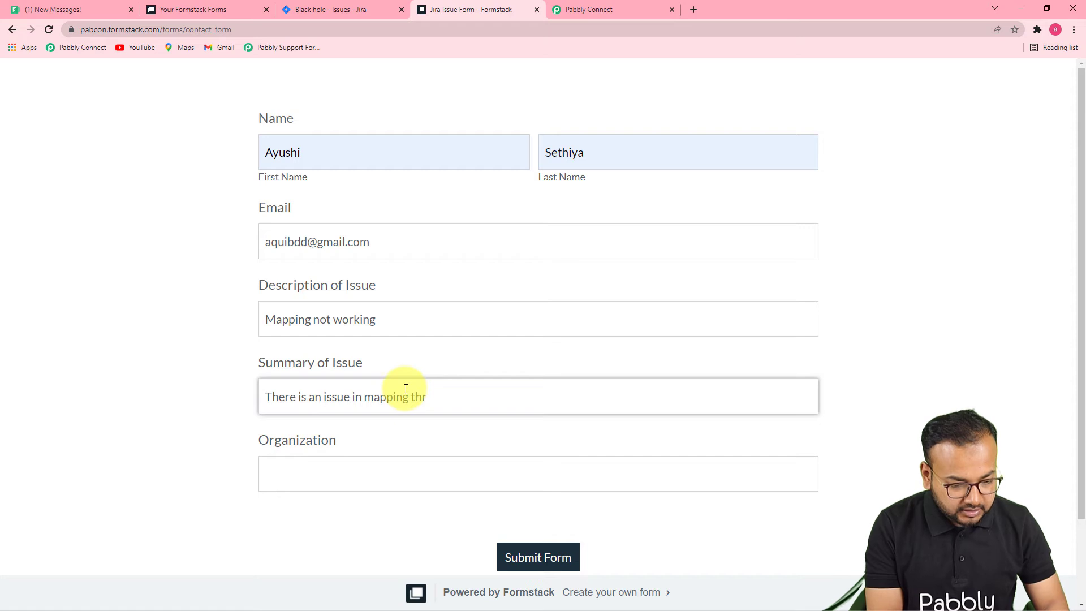
{"action": "type", "text": "ing the da"}
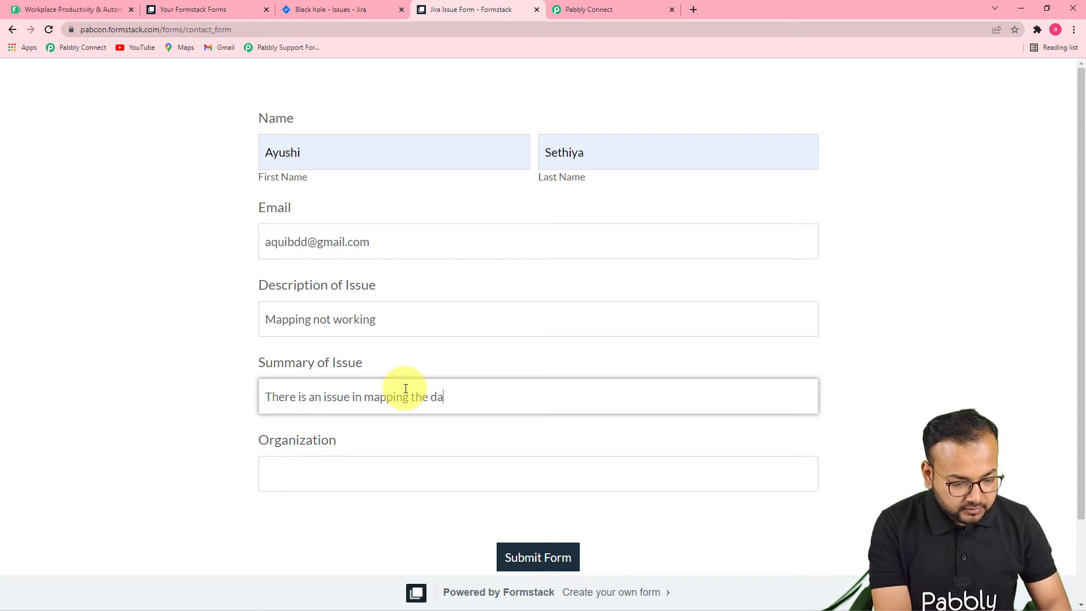
{"action": "type", "text": "ta received fro"}
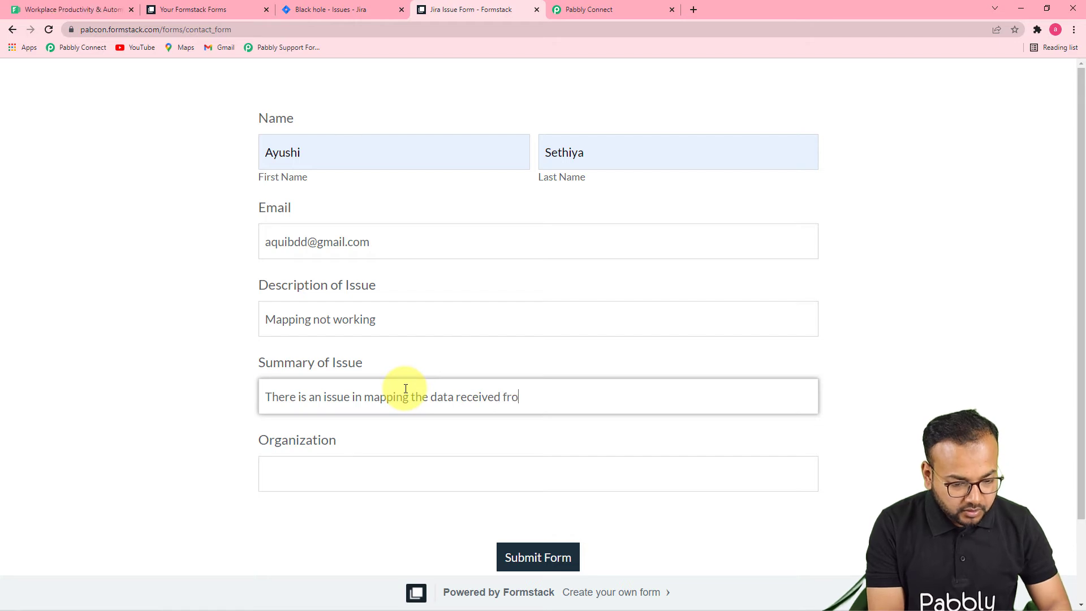
{"action": "type", "text": "m for"}
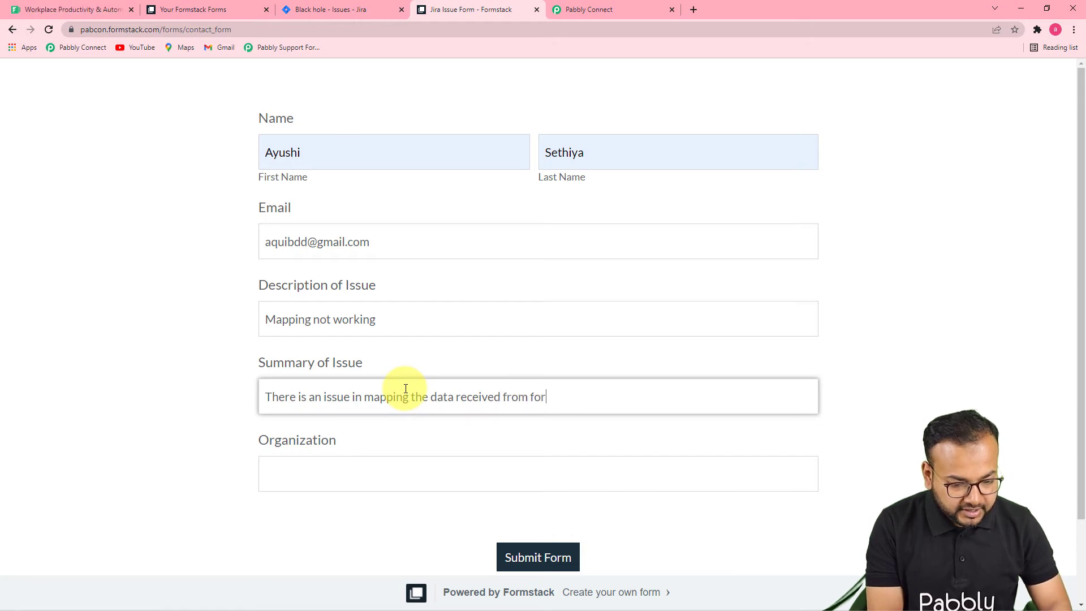
{"action": "type", "text": "mstack "}
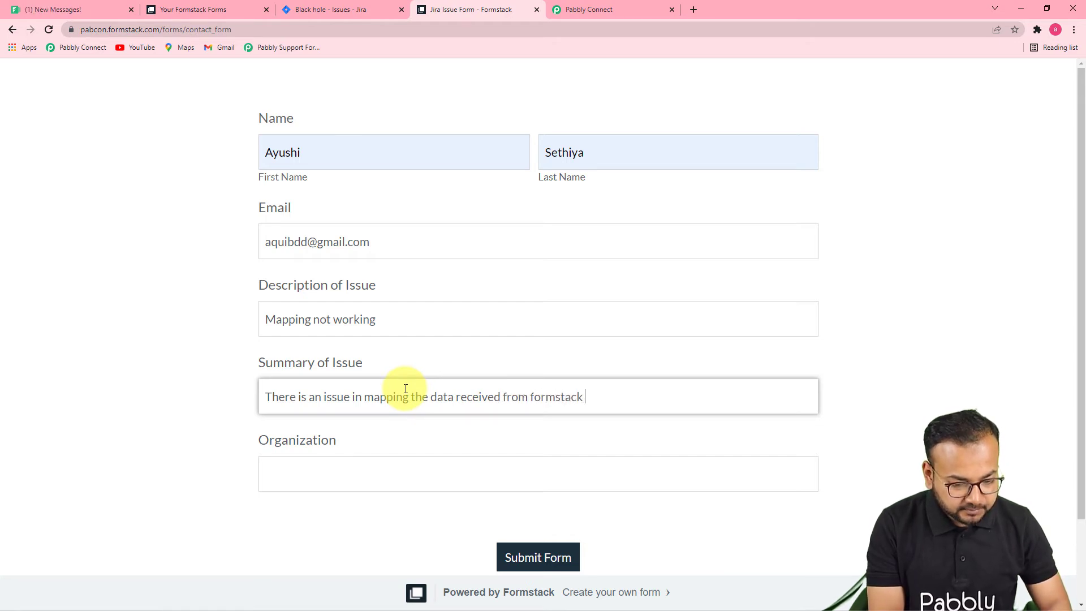
{"action": "type", "text": "Application"}
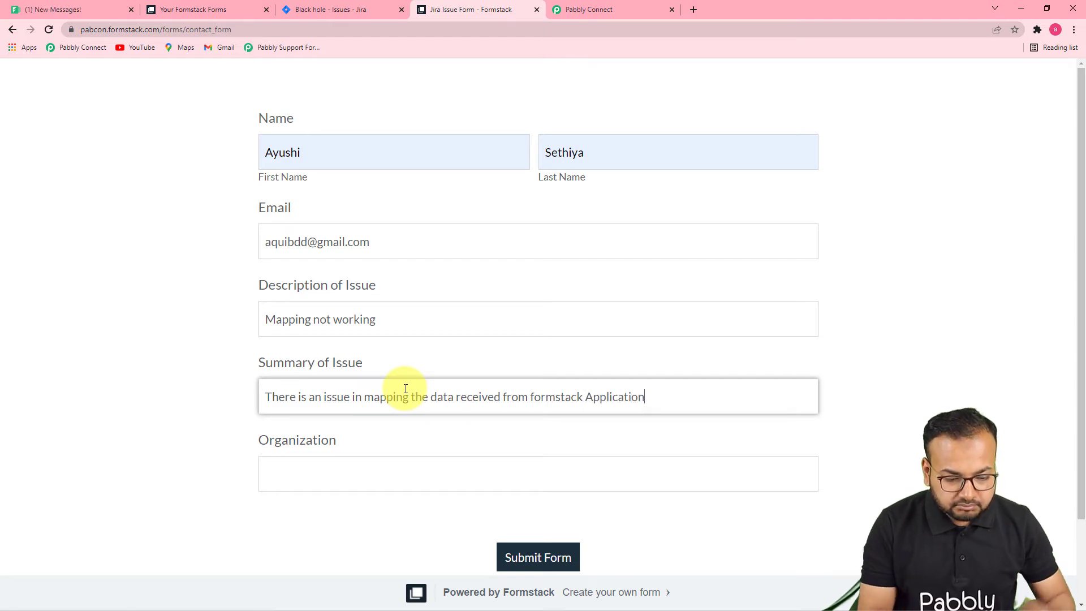
{"action": "left_click", "coordinate": [418, 472]}
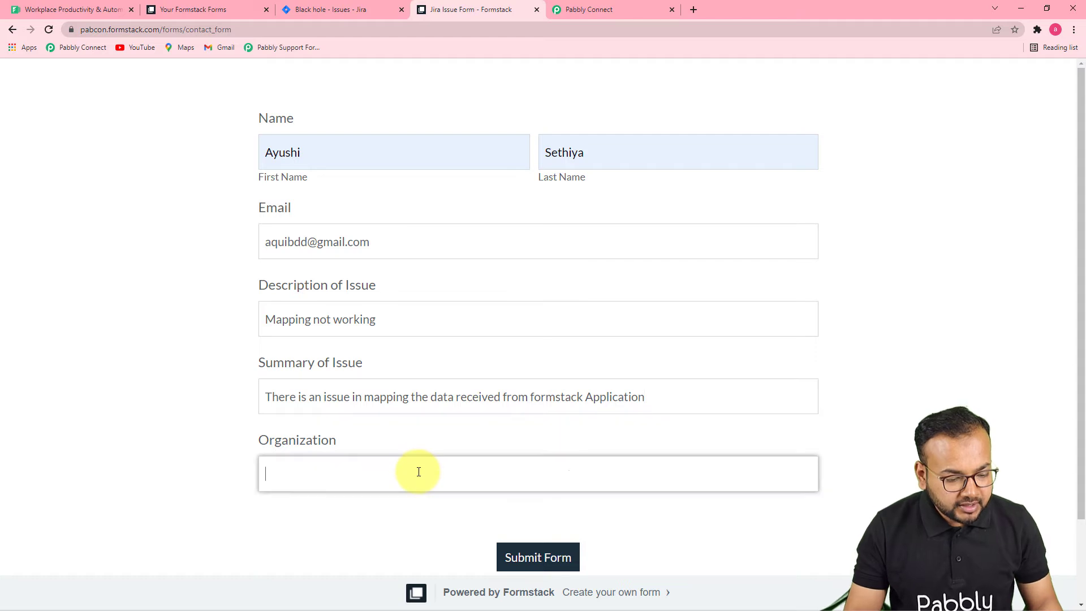
{"action": "type", "text": "Magnet "}
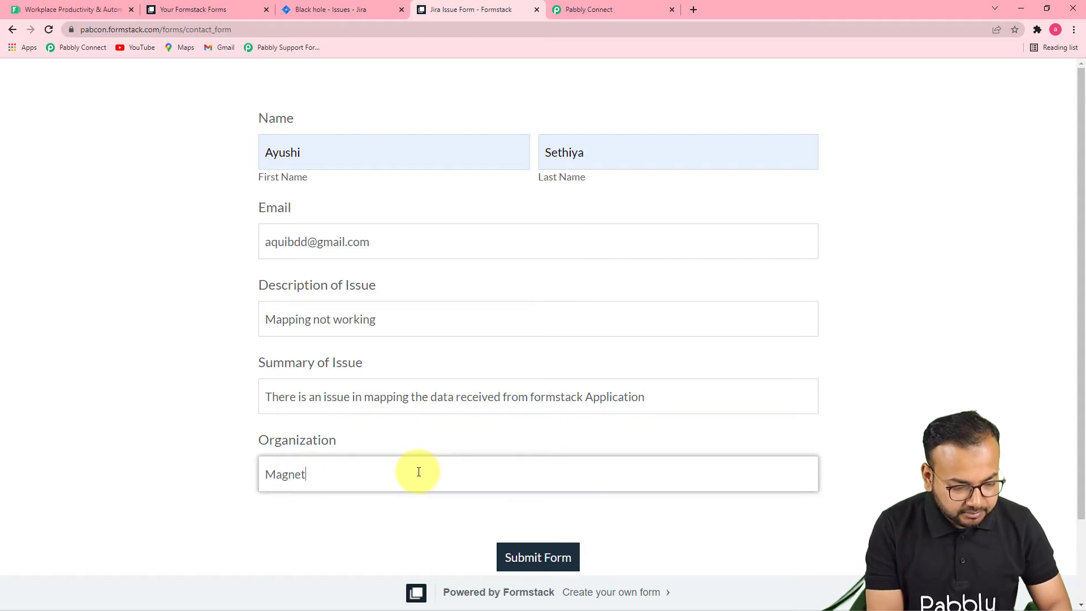
{"action": "type", "text": "Brains"}
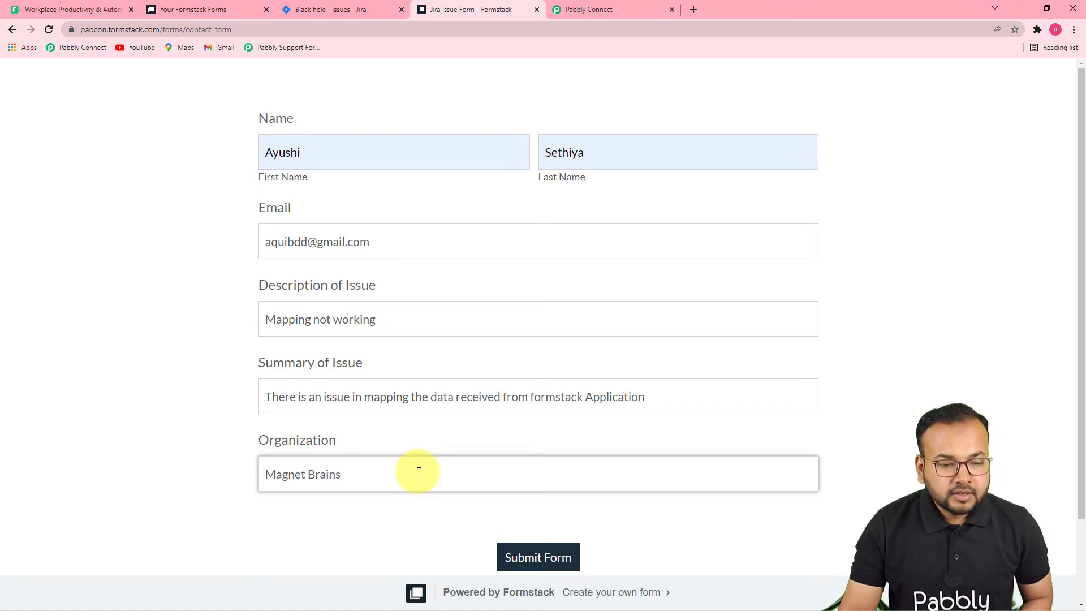
{"action": "left_click", "coordinate": [554, 557]}
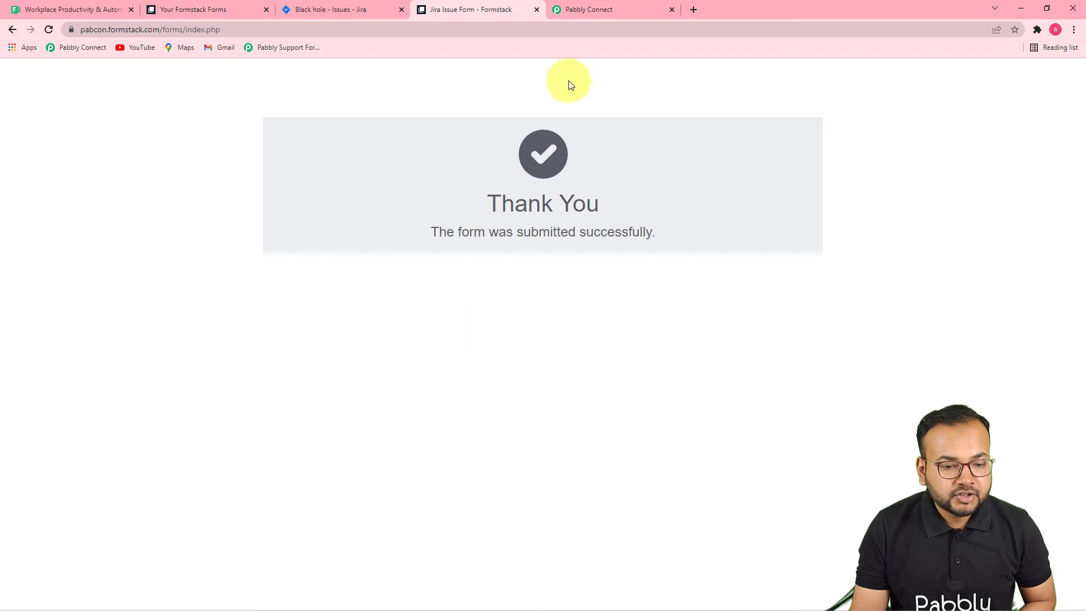
Check the captured name, email, description, summary and Magnet Brains values in the trigger response.
{"action": "left_click", "coordinate": [585, 11]}
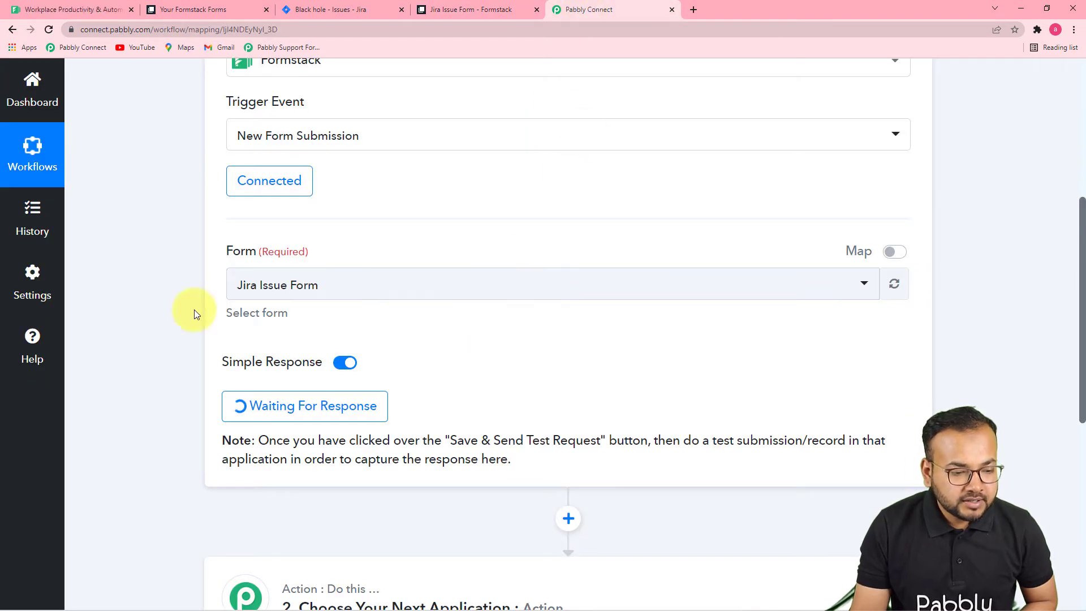
{"action": "scroll", "coordinate": [110, 311], "scroll_direction": "down", "scroll_amount": 7}
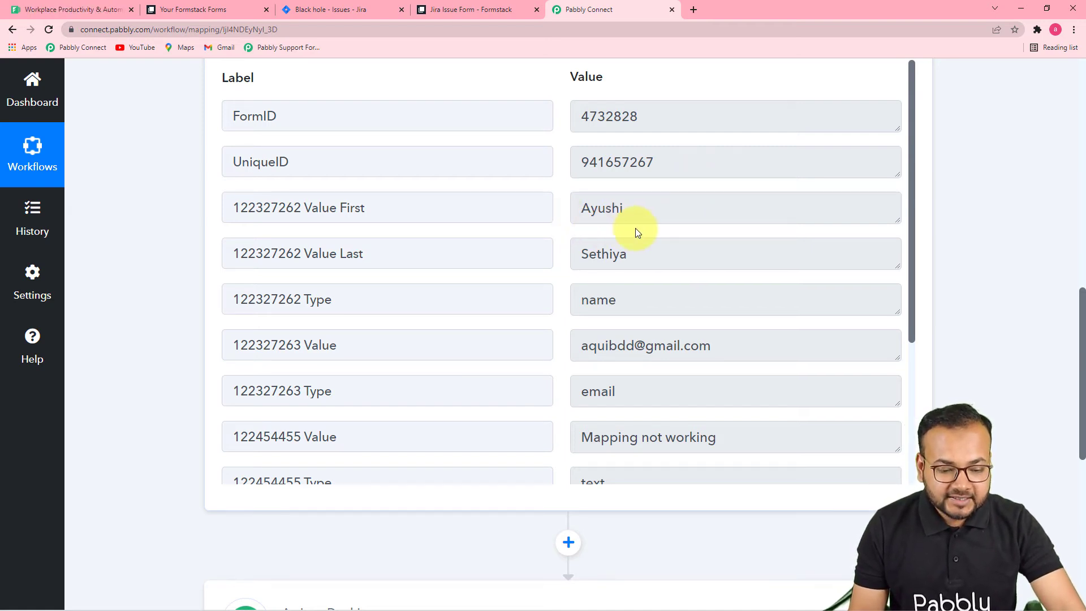
{"action": "scroll", "coordinate": [636, 229], "scroll_direction": "down", "scroll_amount": 1}
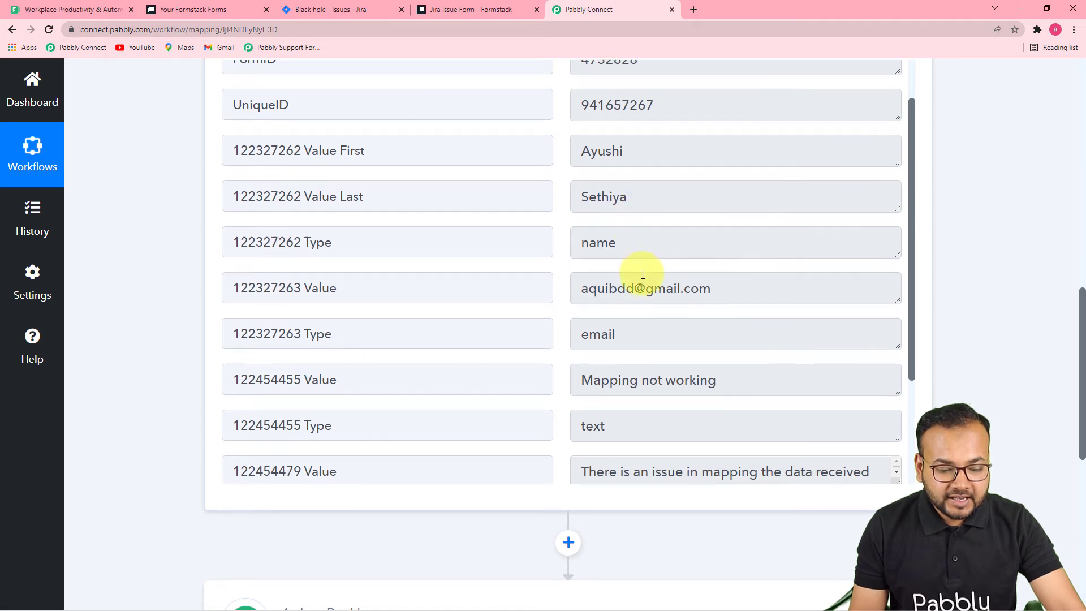
{"action": "scroll", "coordinate": [642, 274], "scroll_direction": "down", "scroll_amount": 5}
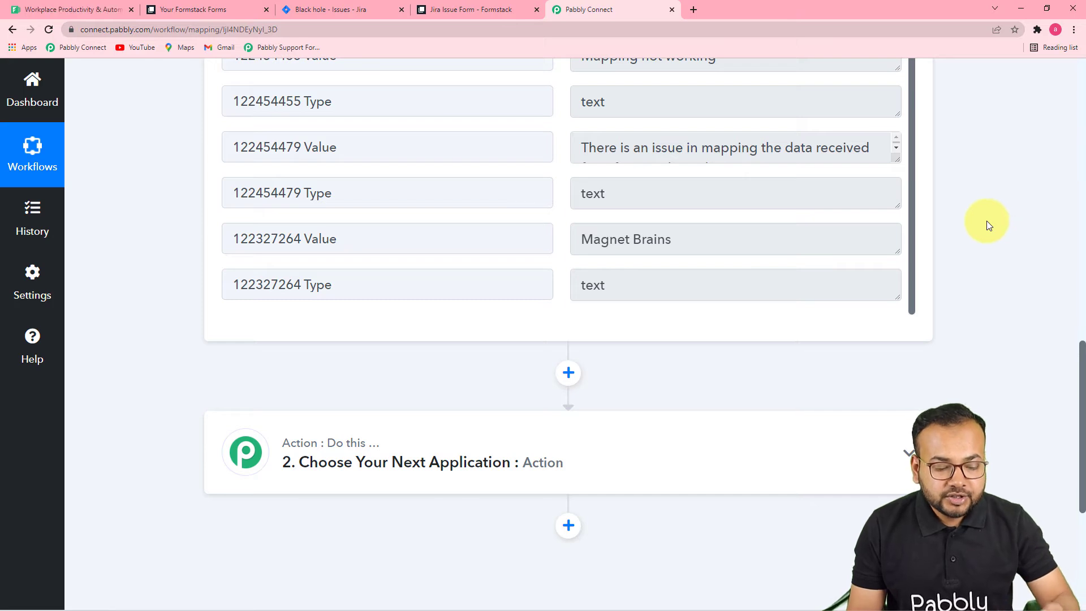
{"action": "scroll", "coordinate": [979, 219], "scroll_direction": "down", "scroll_amount": 4}
{"action": "left_click", "coordinate": [498, 225]}
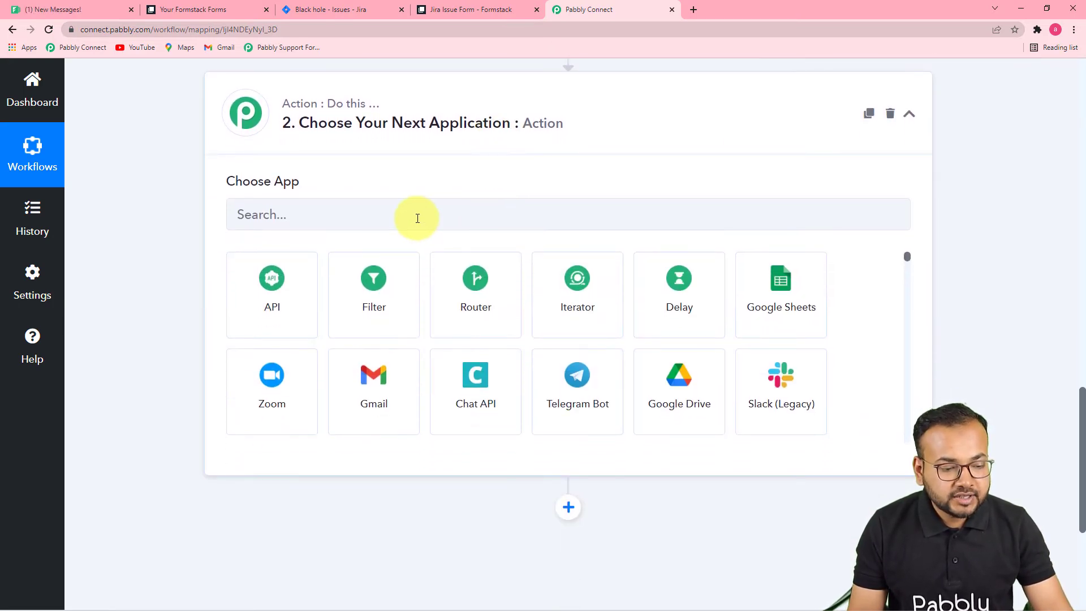
Set the action to Jira Software with the Create Issue event.
{"action": "left_click", "coordinate": [418, 219]}
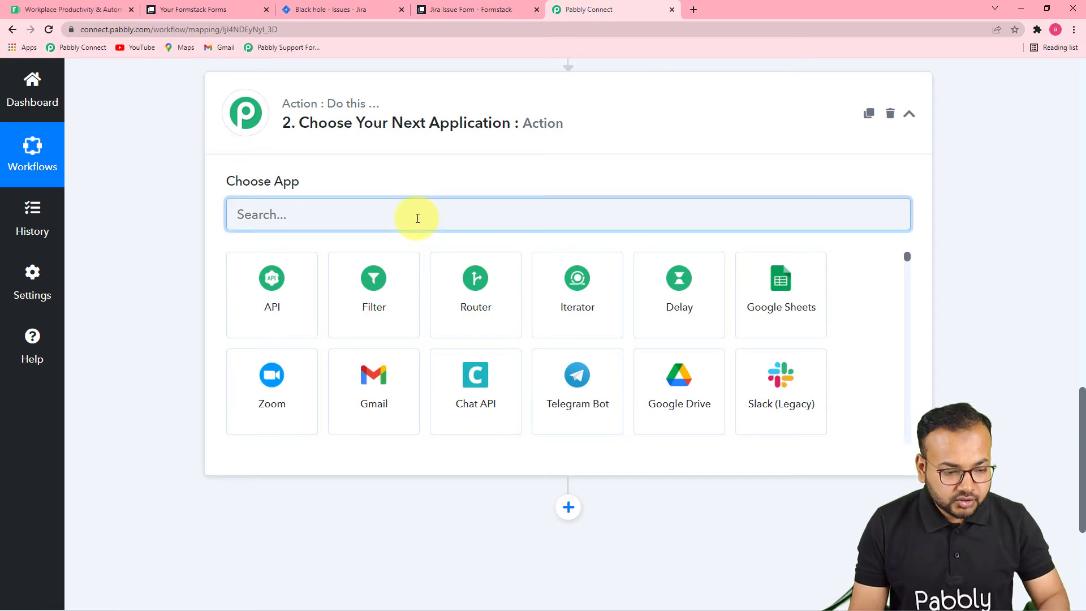
{"action": "type", "text": "jira"}
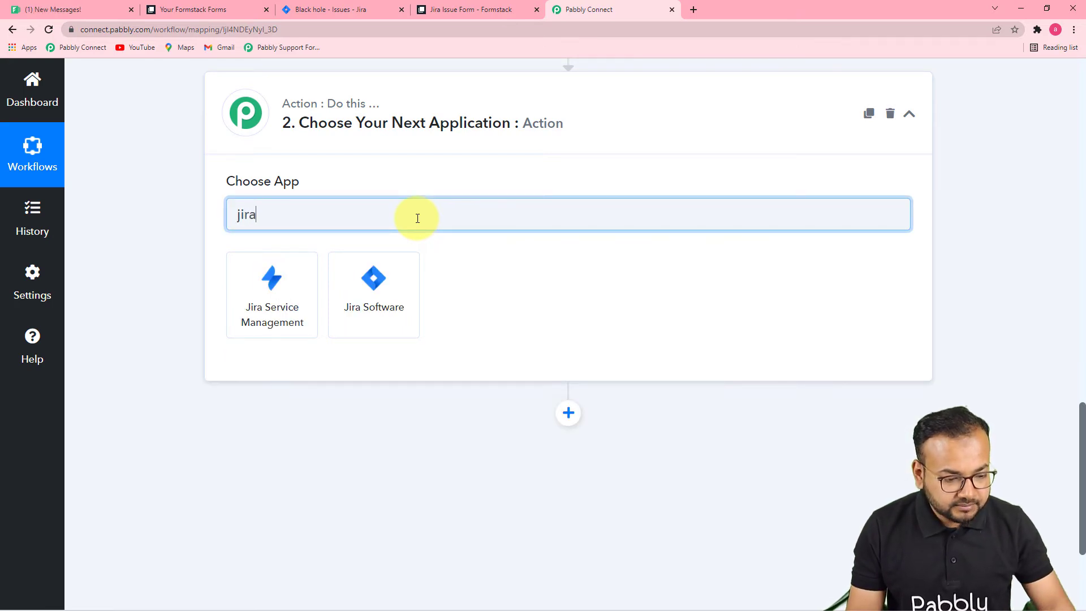
{"action": "left_click", "coordinate": [388, 304]}
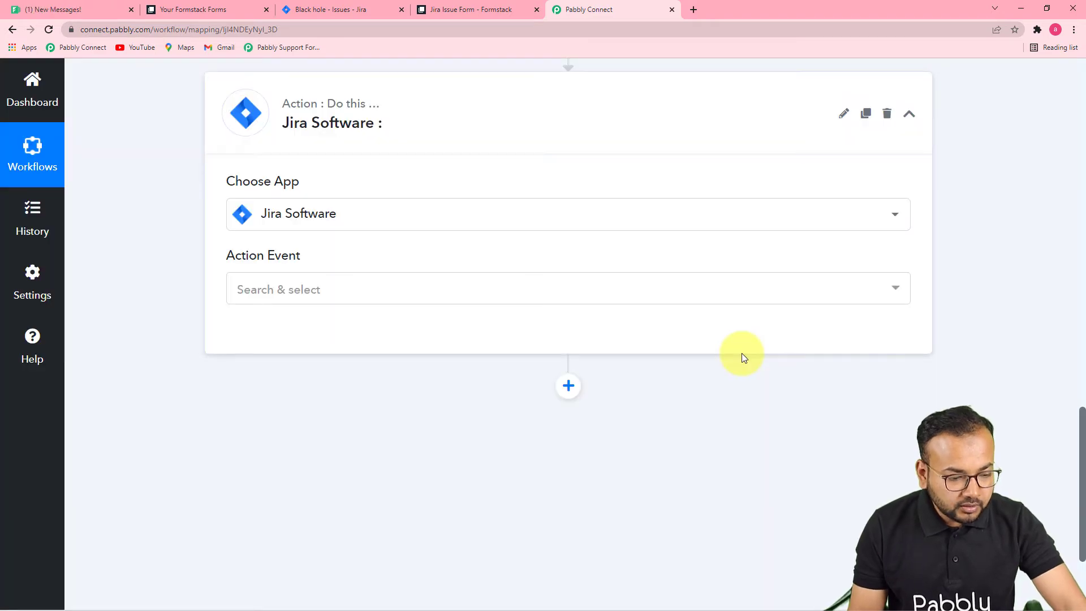
{"action": "left_click", "coordinate": [384, 295]}
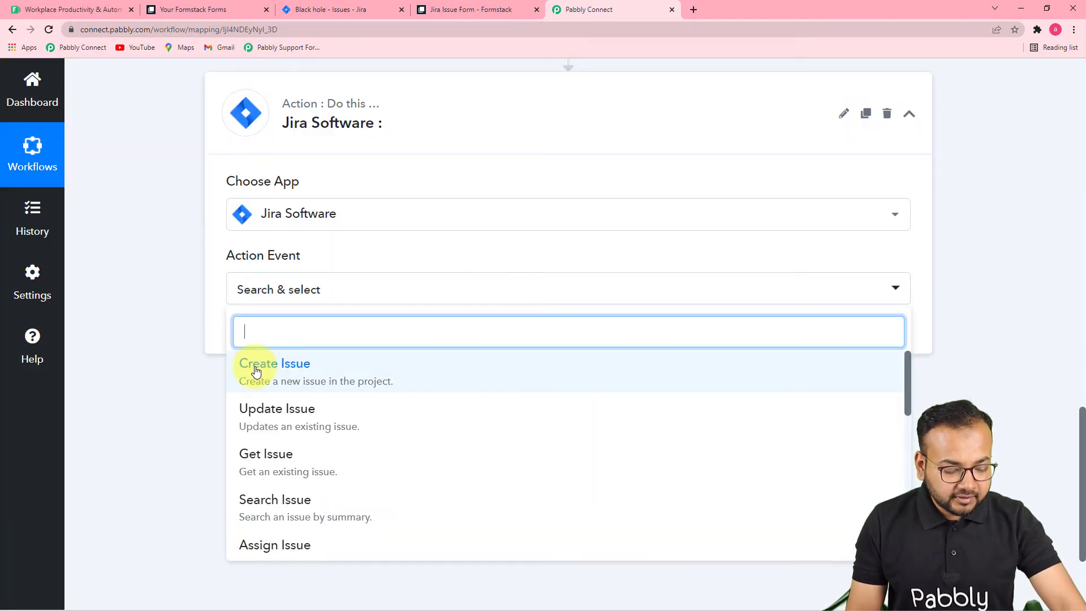
{"action": "left_click", "coordinate": [299, 377]}
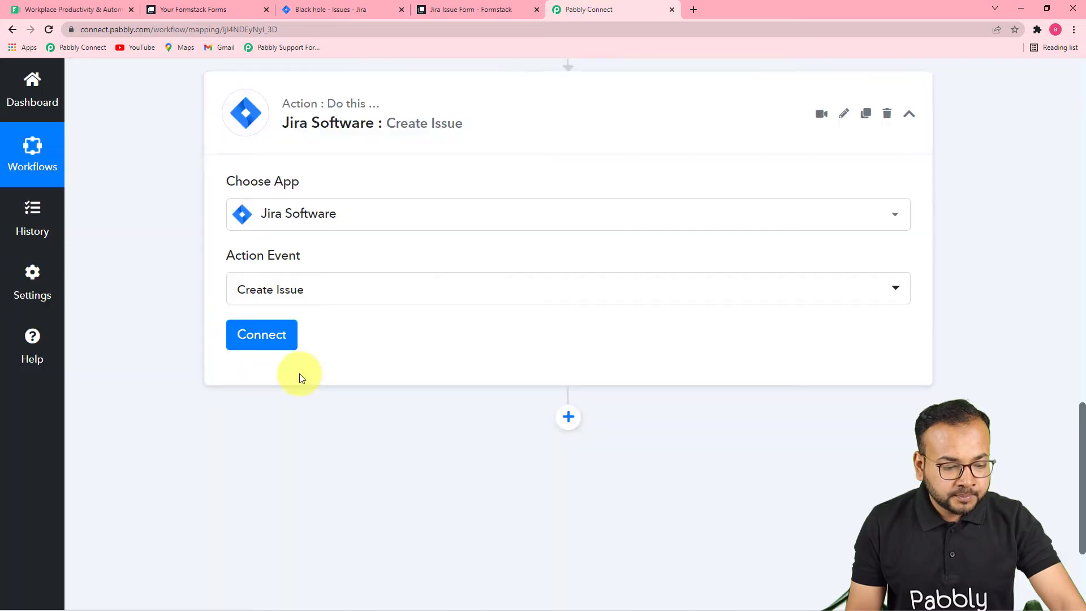
Add a new Jira Software connection and grant Pabbly access to the Atlassian account.
{"action": "left_click", "coordinate": [260, 340]}
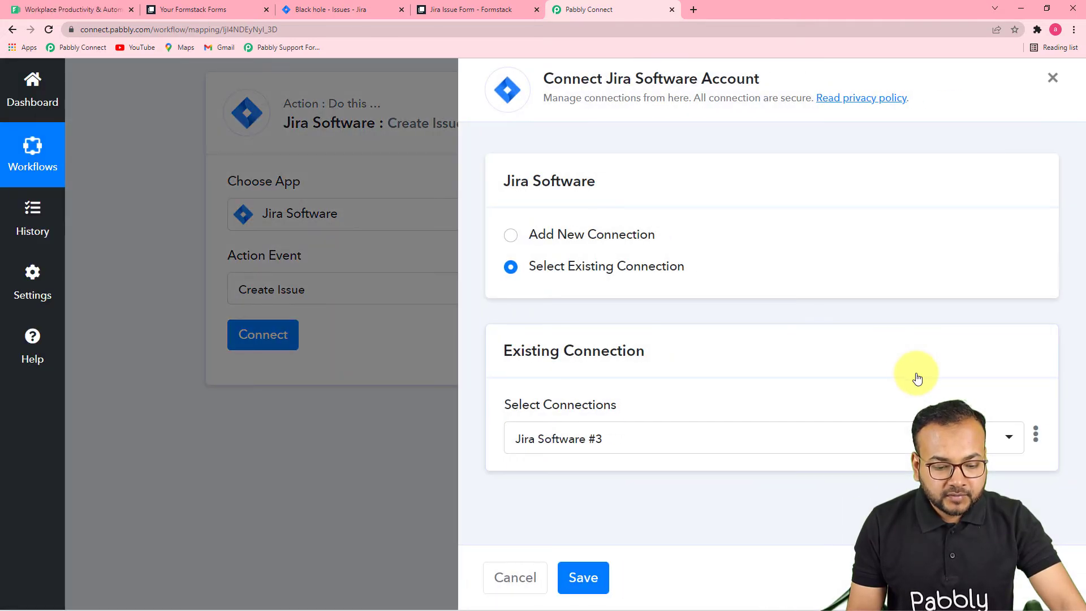
{"action": "left_click", "coordinate": [512, 237]}
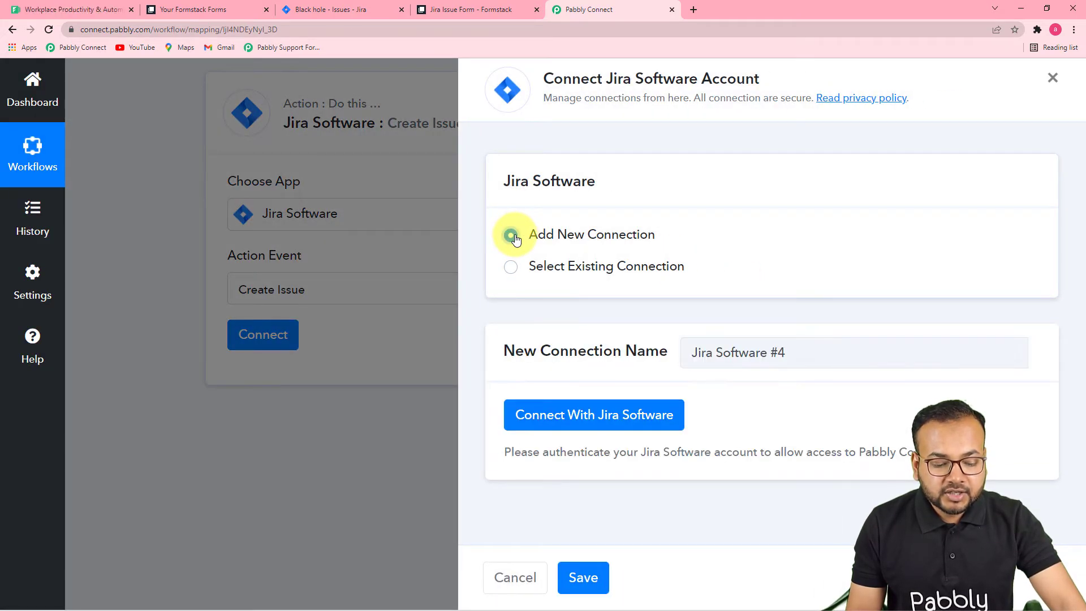
{"action": "left_click", "coordinate": [561, 428]}
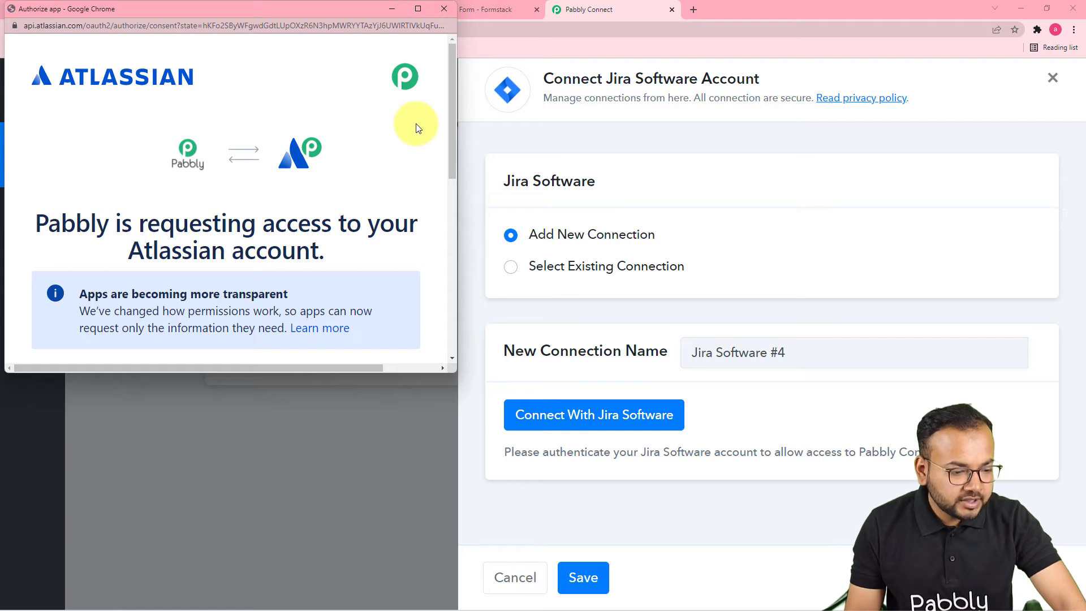
{"action": "scroll", "coordinate": [396, 123], "scroll_direction": "down", "scroll_amount": 1}
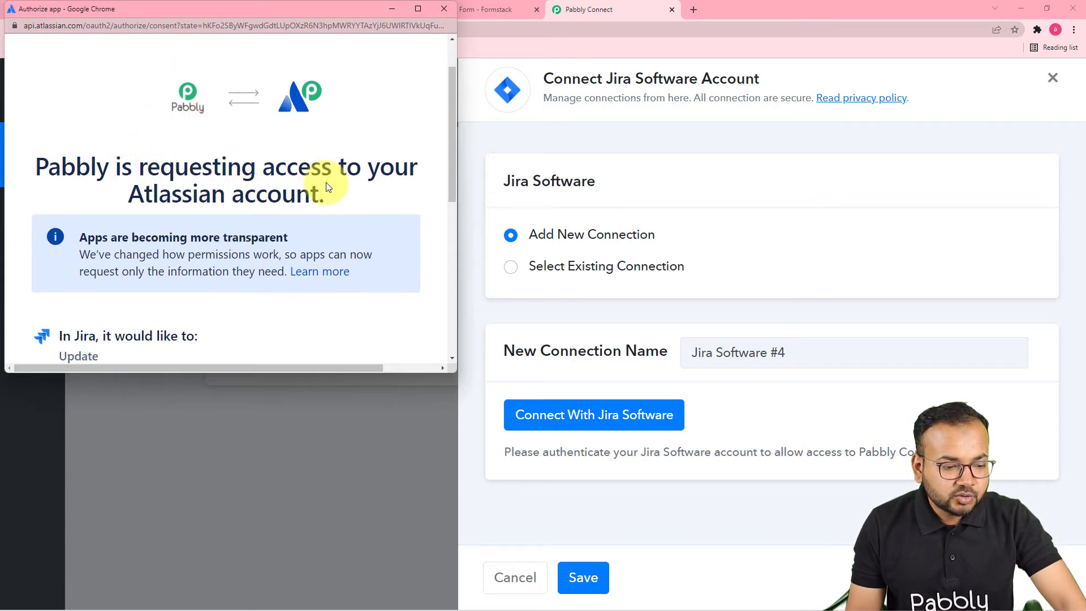
{"action": "scroll", "coordinate": [325, 187], "scroll_direction": "down", "scroll_amount": 6}
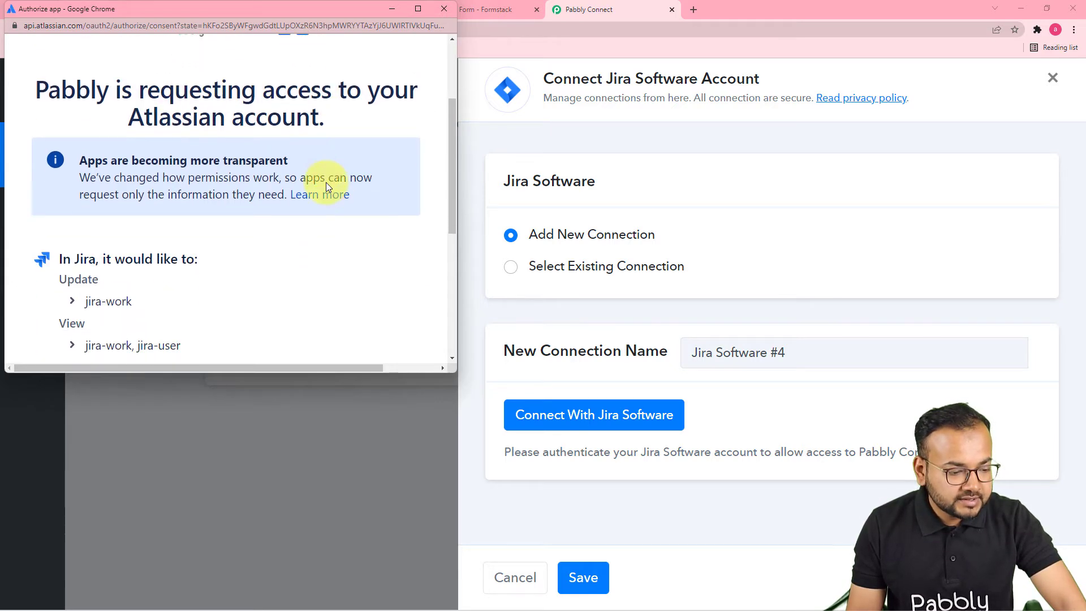
{"action": "left_click", "coordinate": [337, 308]}
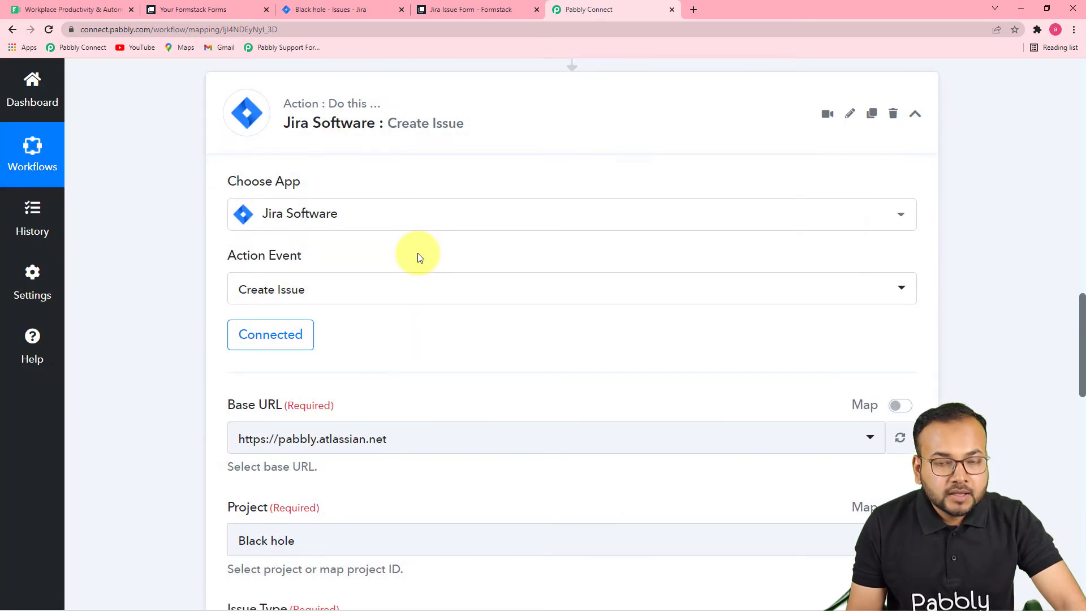
{"action": "scroll", "coordinate": [417, 255], "scroll_direction": "down", "scroll_amount": 4}
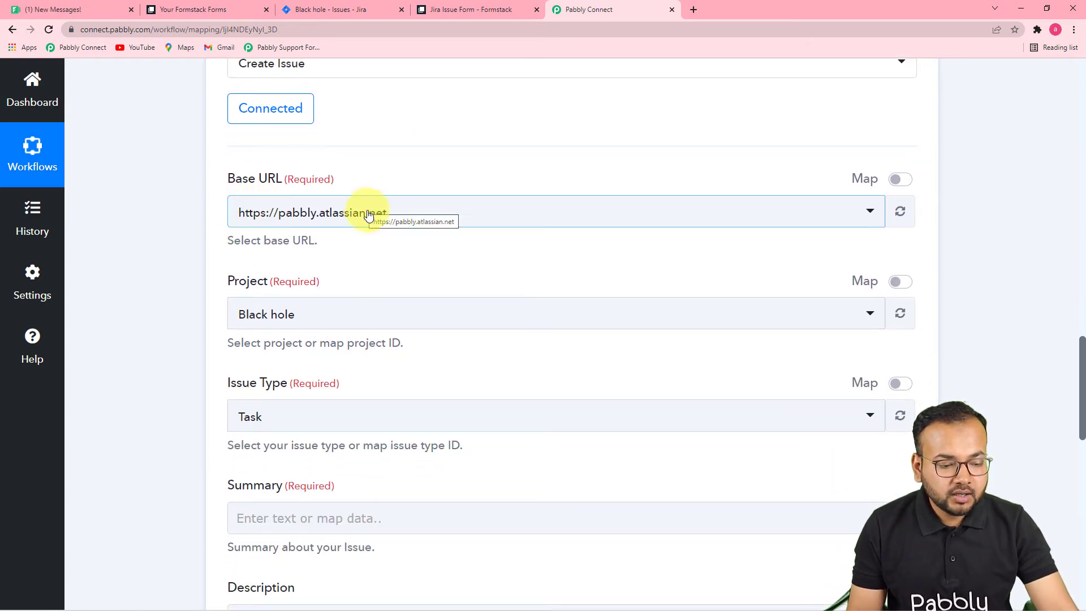
{"action": "scroll", "coordinate": [351, 243], "scroll_direction": "down", "scroll_amount": 1}
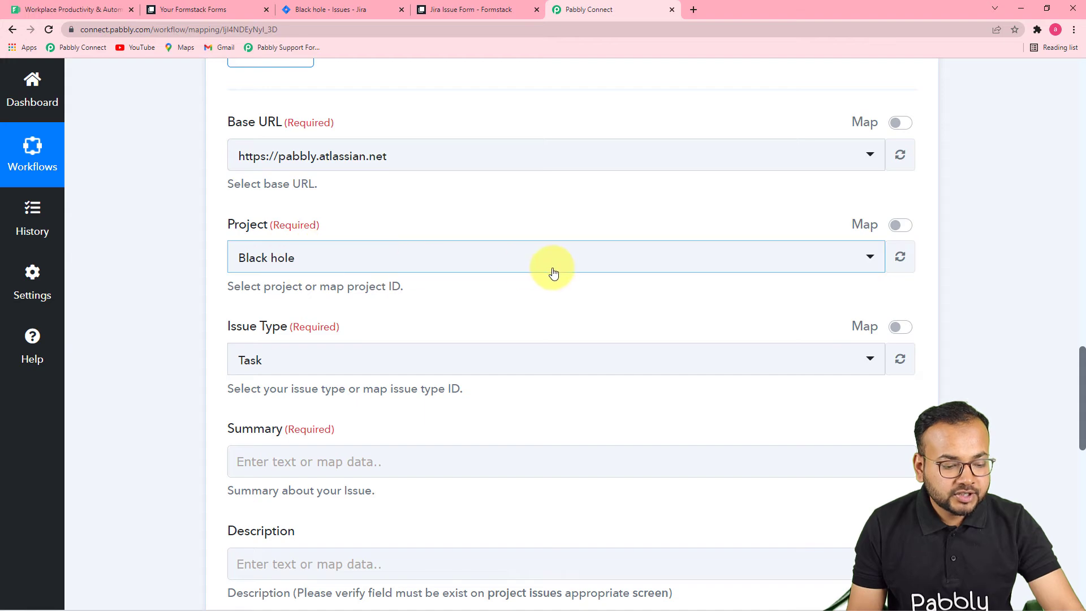
{"action": "scroll", "coordinate": [333, 303], "scroll_direction": "down", "scroll_amount": 4}
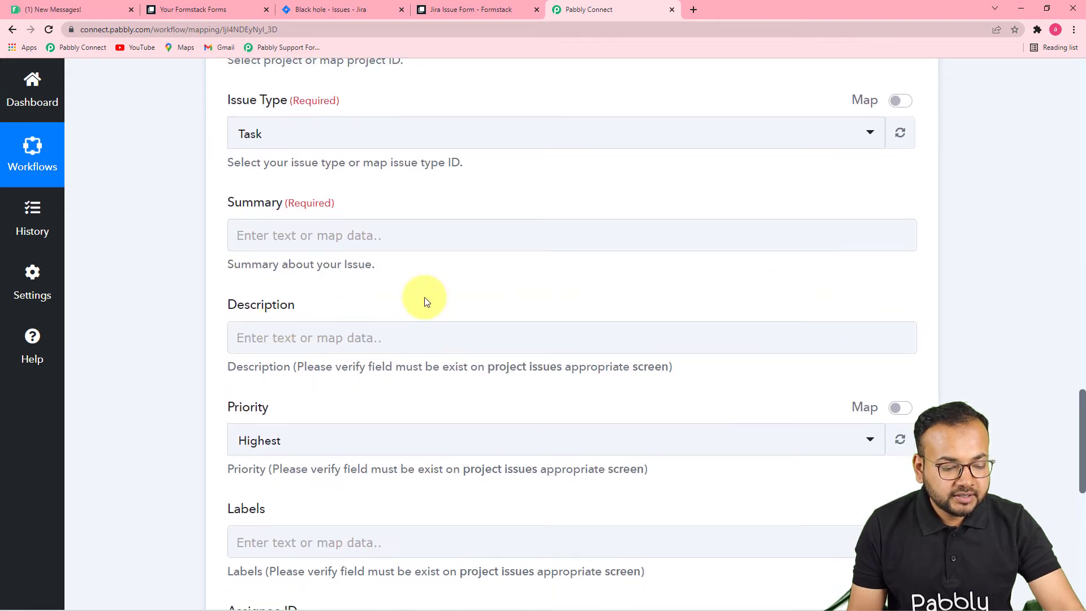
{"action": "scroll", "coordinate": [412, 447], "scroll_direction": "down", "scroll_amount": 4}
{"action": "scroll", "coordinate": [429, 434], "scroll_direction": "up", "scroll_amount": 12}
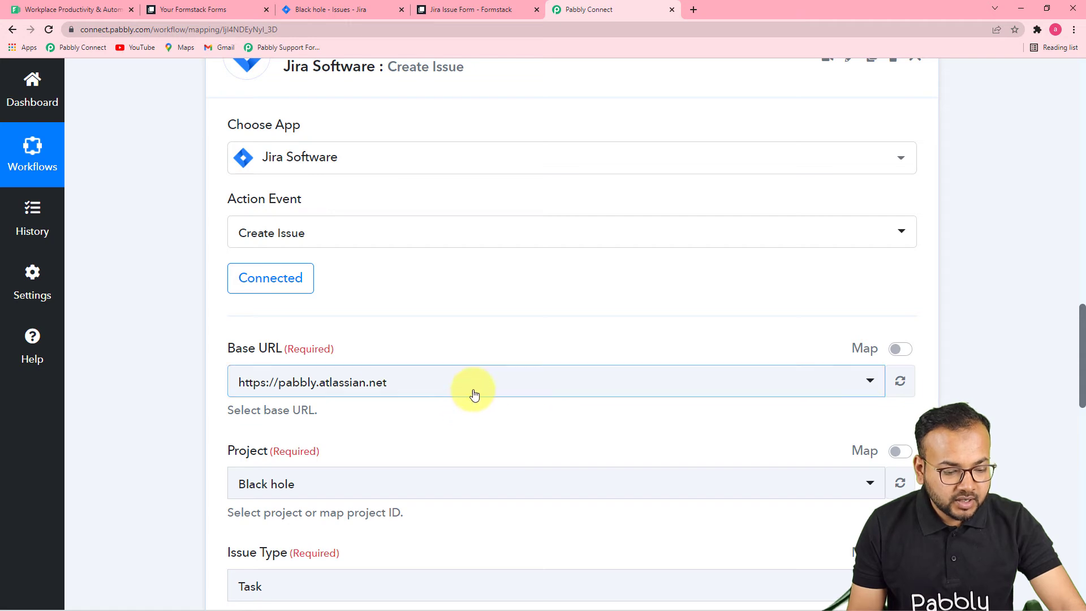
{"action": "left_click", "coordinate": [448, 388]}
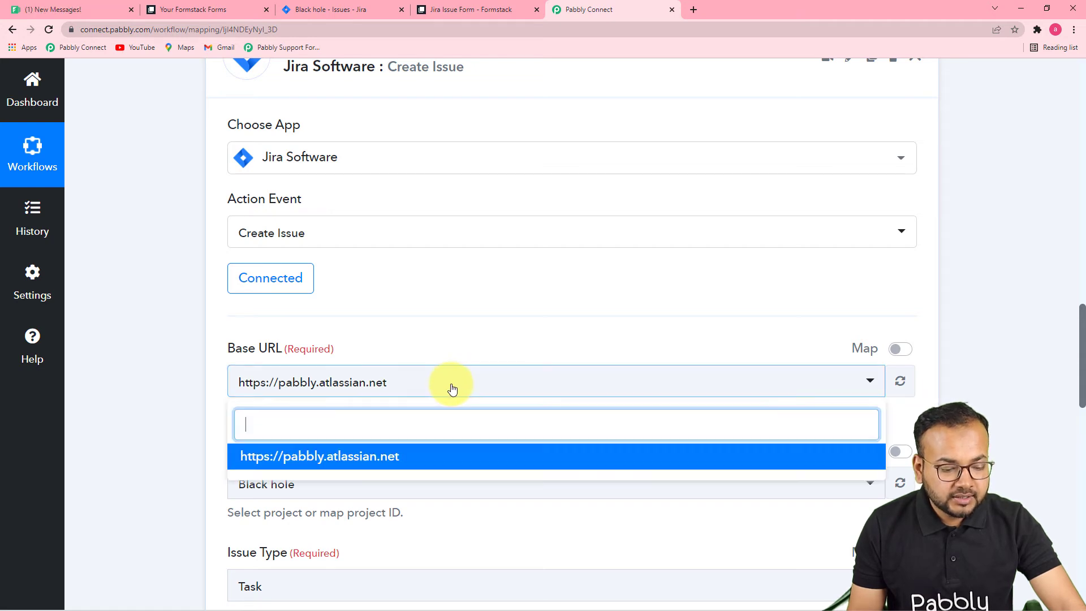
{"action": "left_click", "coordinate": [367, 458]}
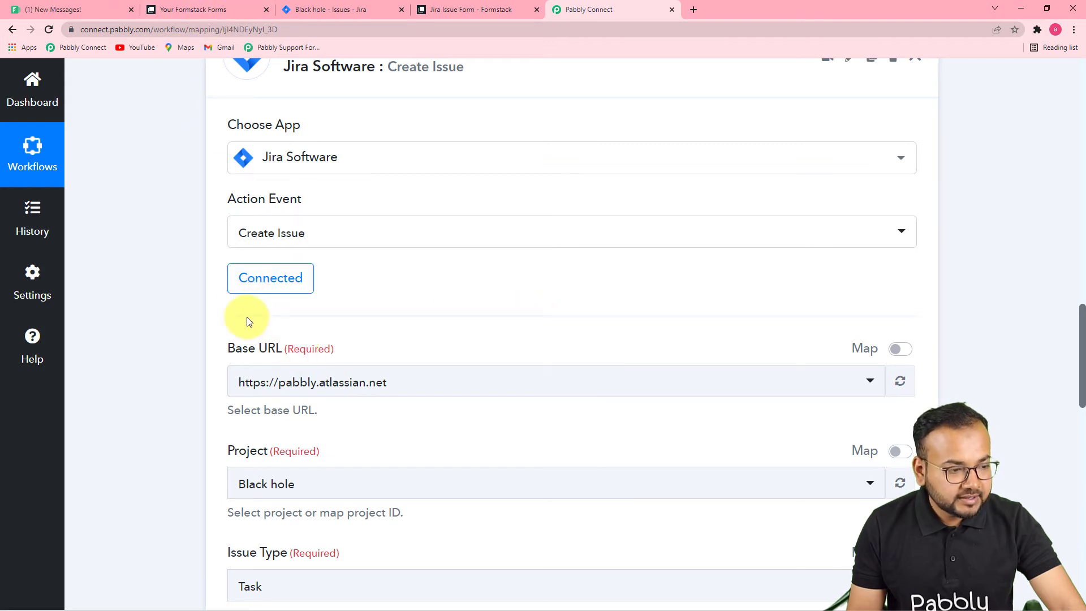
{"action": "scroll", "coordinate": [412, 274], "scroll_direction": "down", "scroll_amount": 2}
{"action": "scroll", "coordinate": [303, 351], "scroll_direction": "down", "scroll_amount": 2}
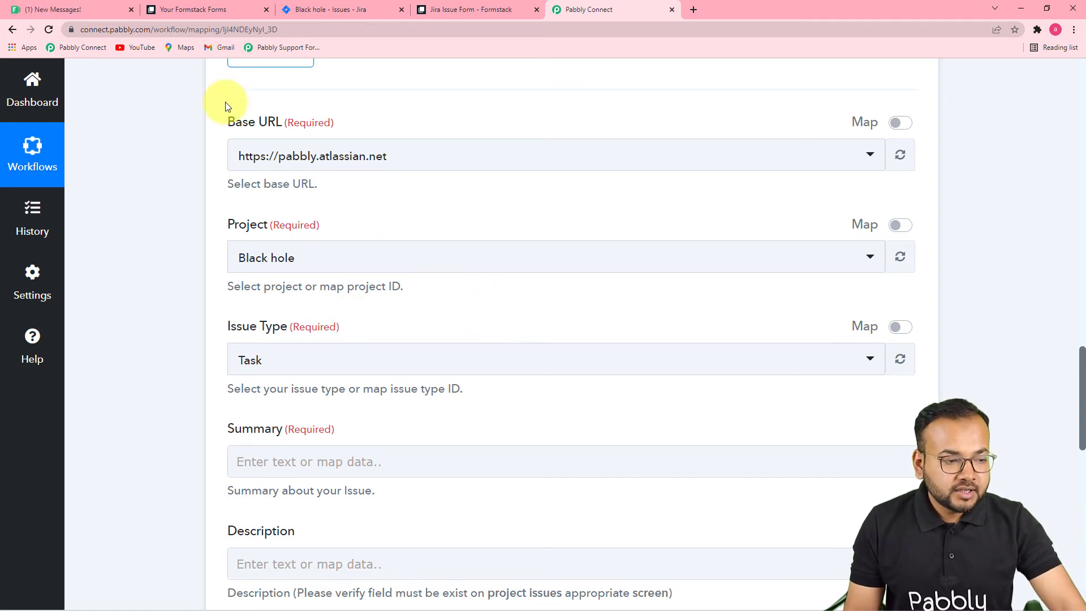
{"action": "left_click", "coordinate": [325, 8]}
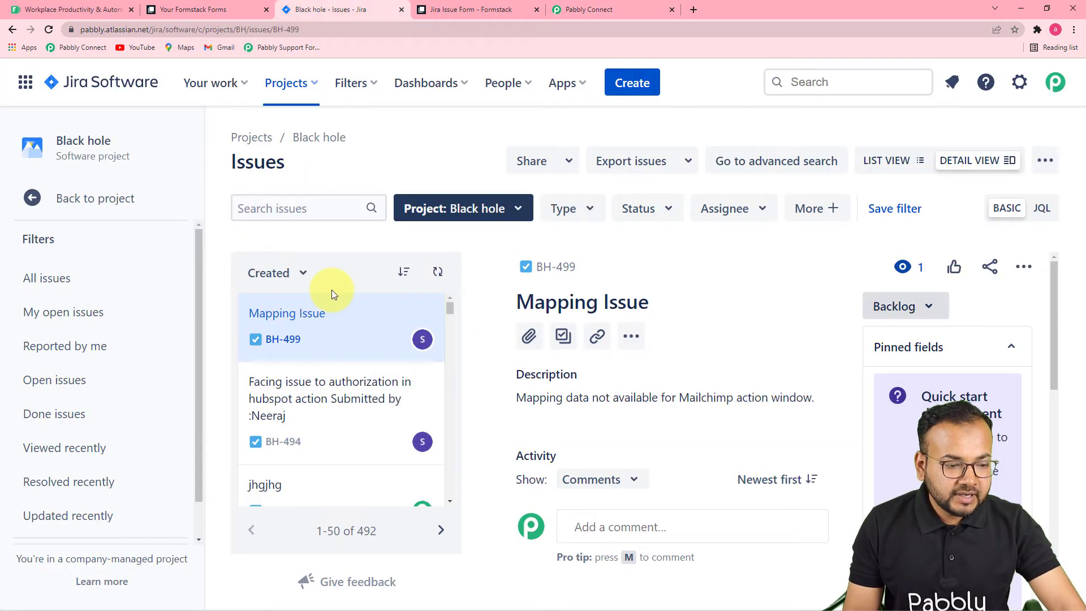
Check the Error Fixing (EF) project's Kanban board in Jira, then return to Pabbly Connect.
{"action": "left_click", "coordinate": [303, 85]}
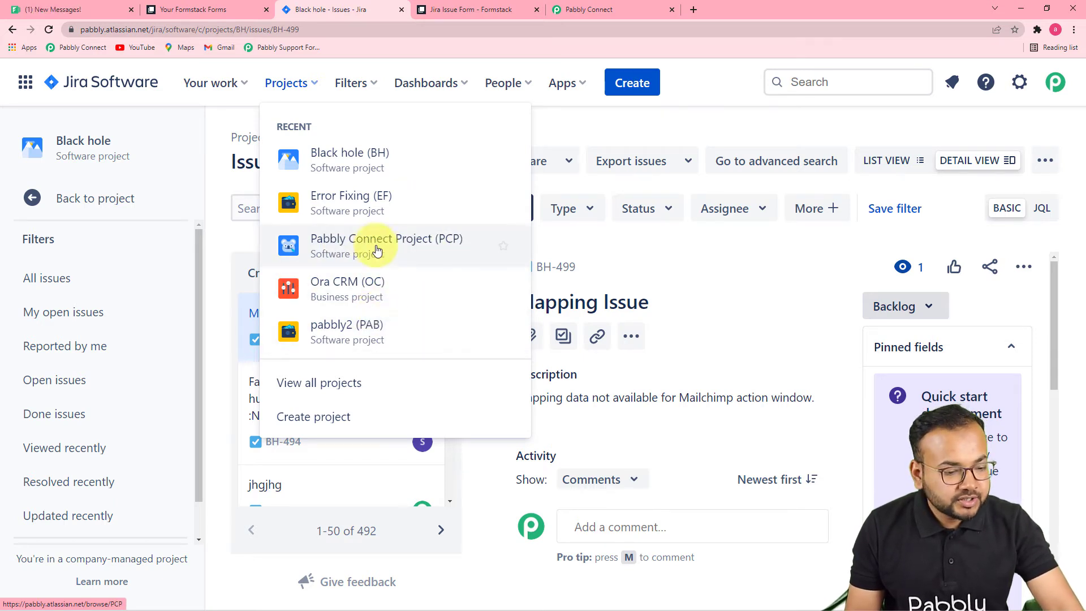
{"action": "left_click", "coordinate": [327, 207]}
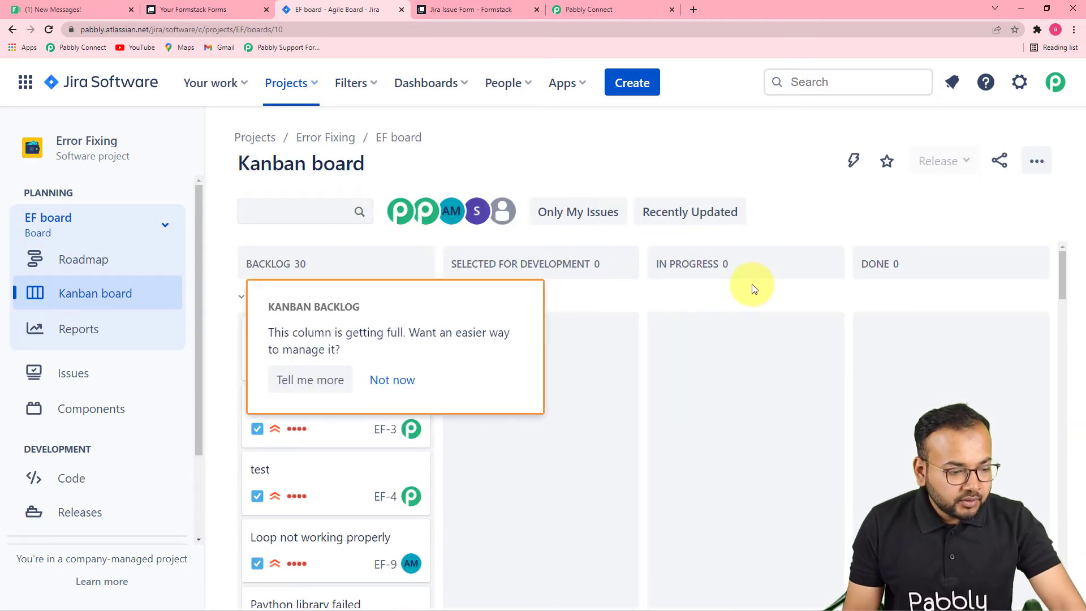
{"action": "left_click", "coordinate": [572, 10]}
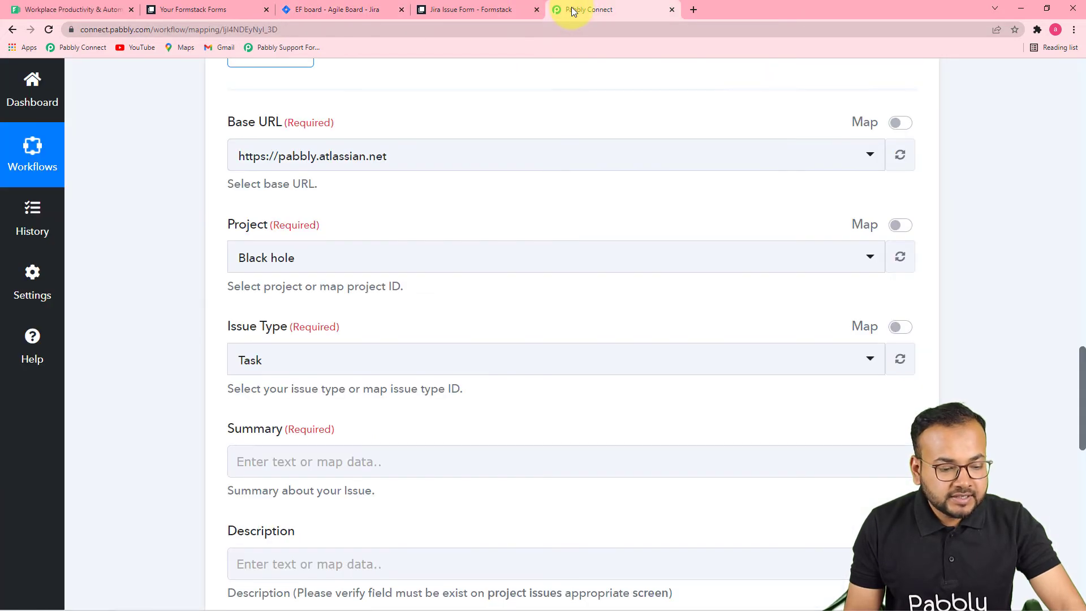
Set the Jira project to Error Fixing and keep Task as the issue type.
{"action": "left_click", "coordinate": [339, 262]}
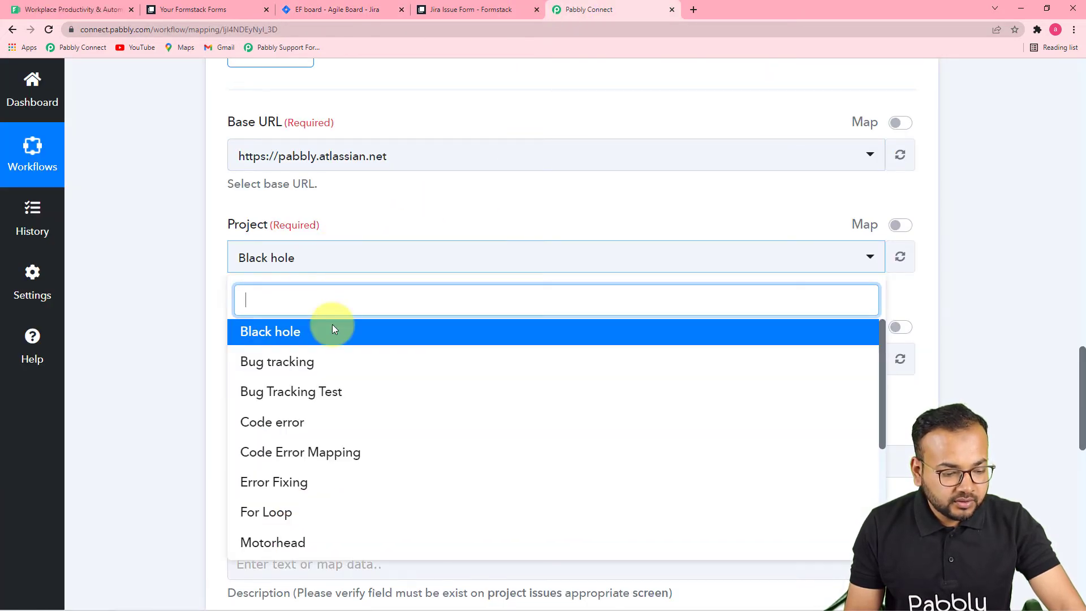
{"action": "left_click", "coordinate": [316, 496]}
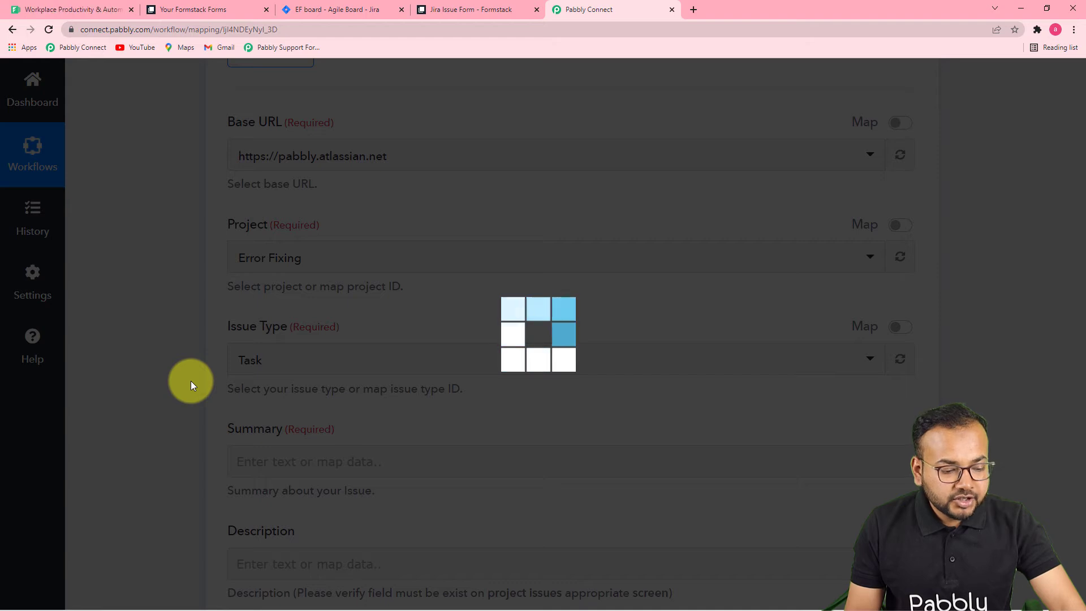
{"action": "scroll", "coordinate": [192, 365], "scroll_direction": "down", "scroll_amount": 4}
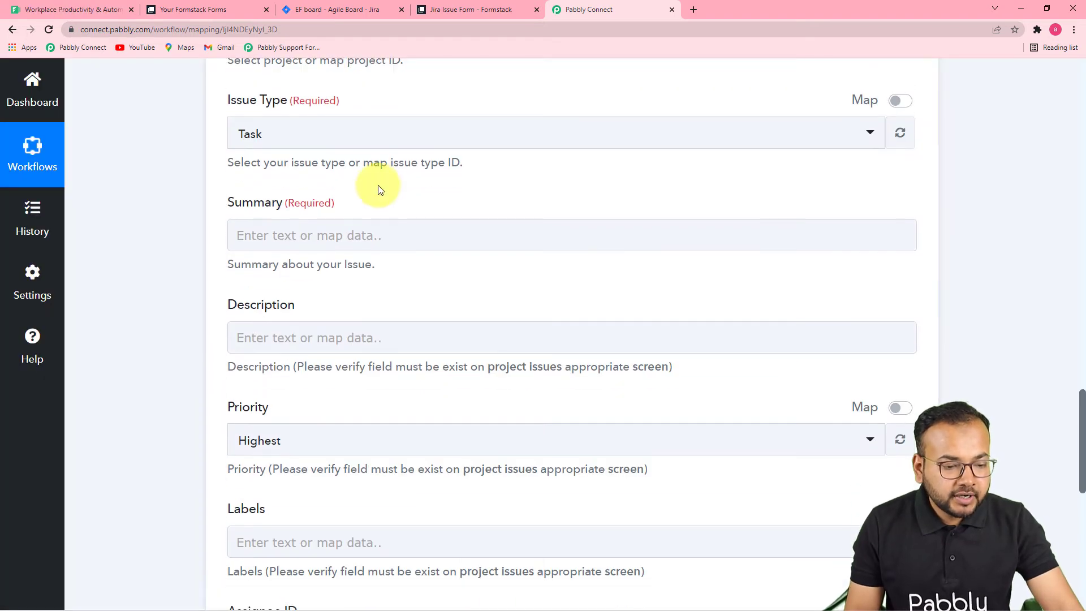
{"action": "left_click", "coordinate": [390, 146]}
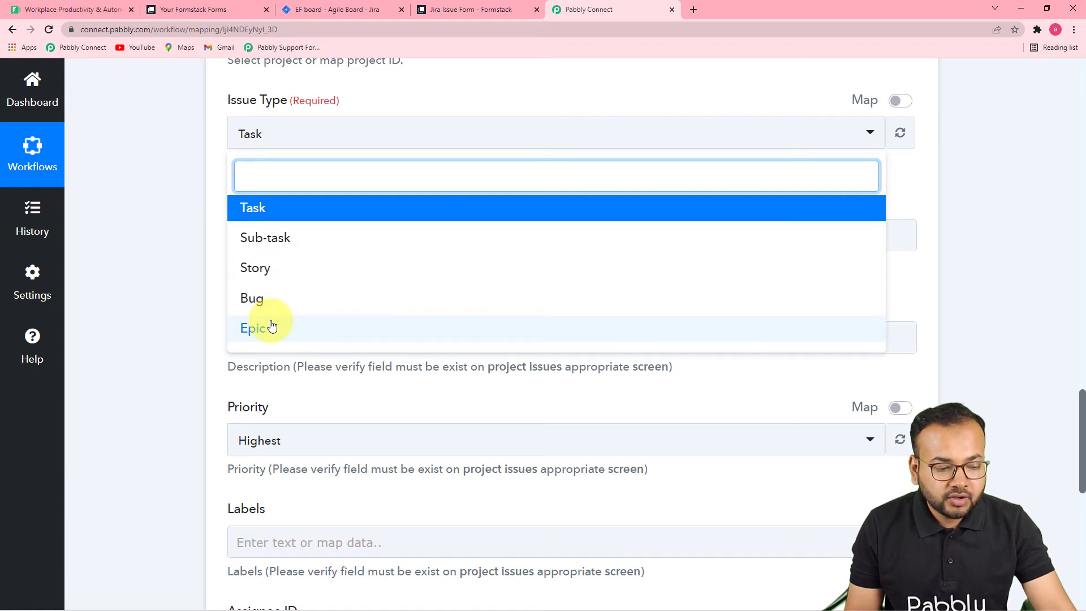
{"action": "left_click", "coordinate": [261, 208]}
Review the Formstack response fields and open the data picker for the issue Summary.
{"action": "left_click", "coordinate": [187, 211]}
{"action": "left_click", "coordinate": [335, 230]}
{"action": "left_click", "coordinate": [398, 258]}
{"action": "left_click", "coordinate": [837, 330]}
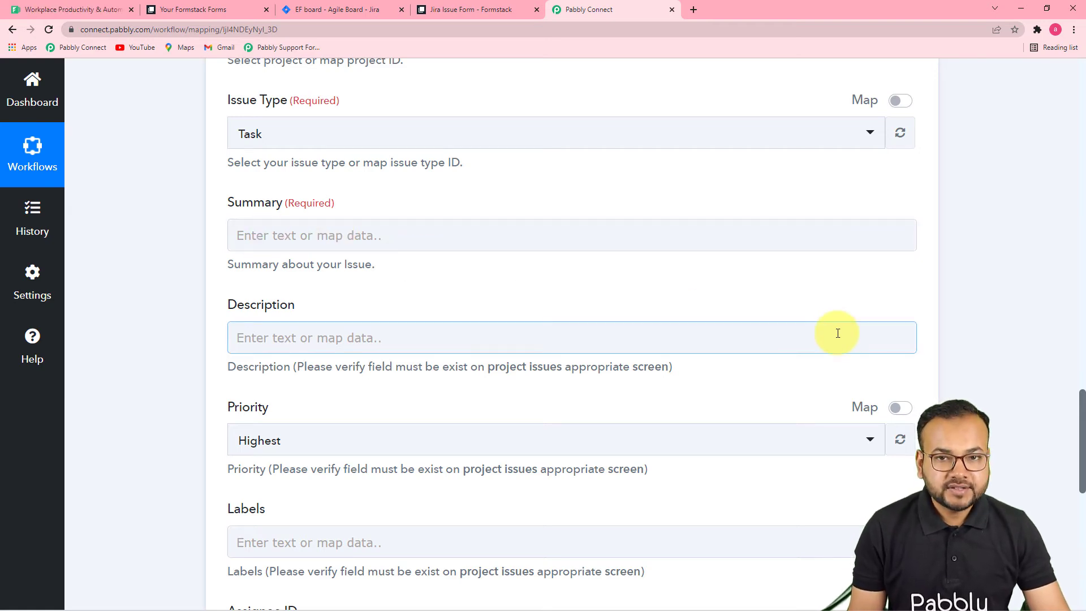
{"action": "scroll", "coordinate": [838, 333], "scroll_direction": "up", "scroll_amount": 12}
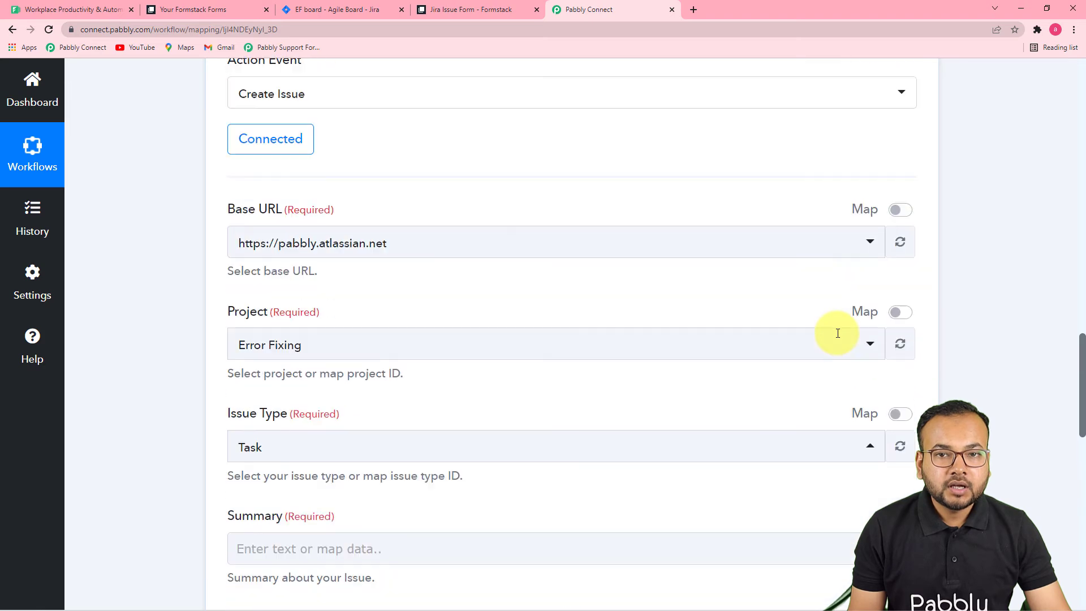
{"action": "scroll", "coordinate": [837, 333], "scroll_direction": "up", "scroll_amount": 3}
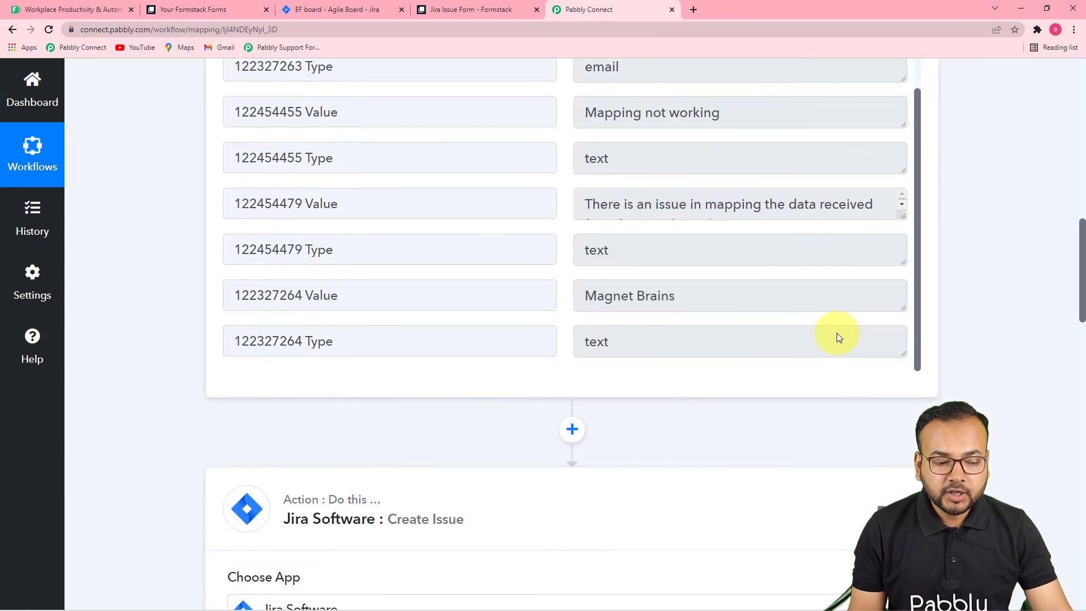
{"action": "scroll", "coordinate": [836, 333], "scroll_direction": "up", "scroll_amount": 2}
{"action": "scroll", "coordinate": [644, 305], "scroll_direction": "down", "scroll_amount": 2}
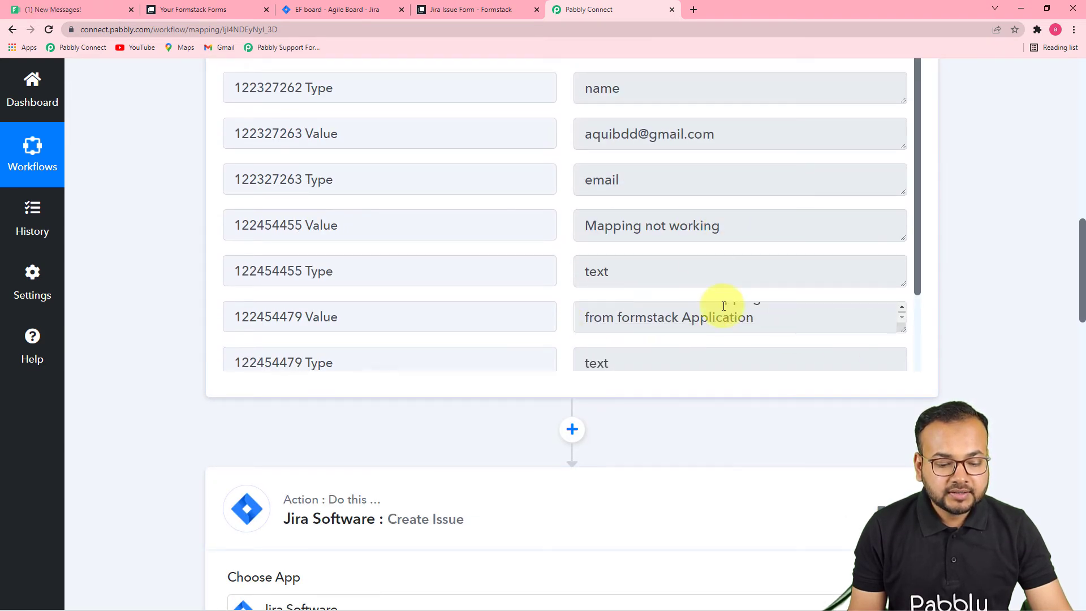
{"action": "scroll", "coordinate": [972, 311], "scroll_direction": "down", "scroll_amount": 3}
{"action": "scroll", "coordinate": [972, 311], "scroll_direction": "up", "scroll_amount": 3}
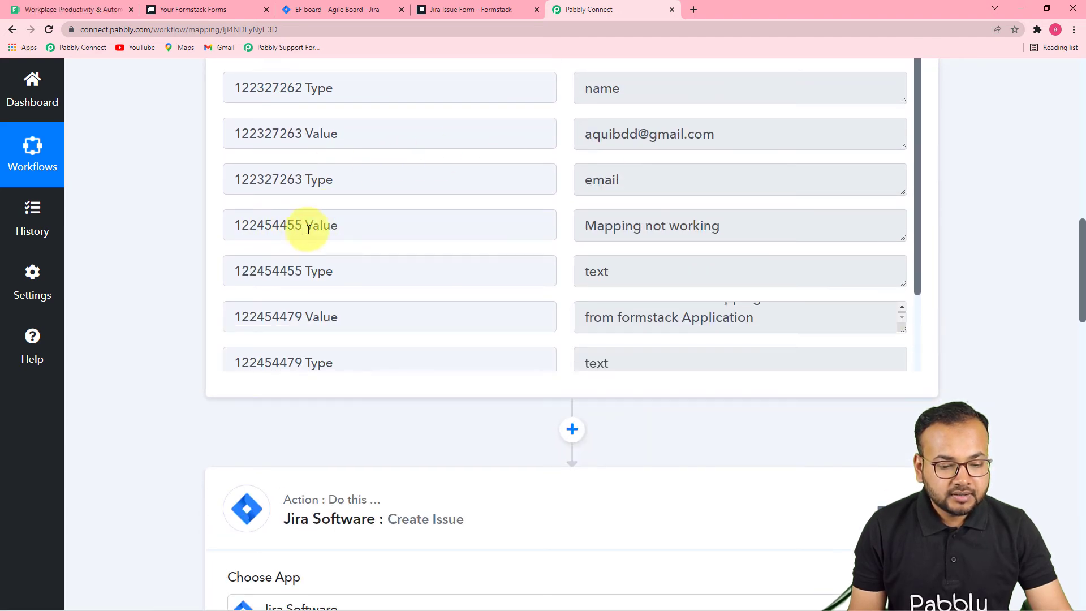
{"action": "scroll", "coordinate": [934, 264], "scroll_direction": "down", "scroll_amount": 10}
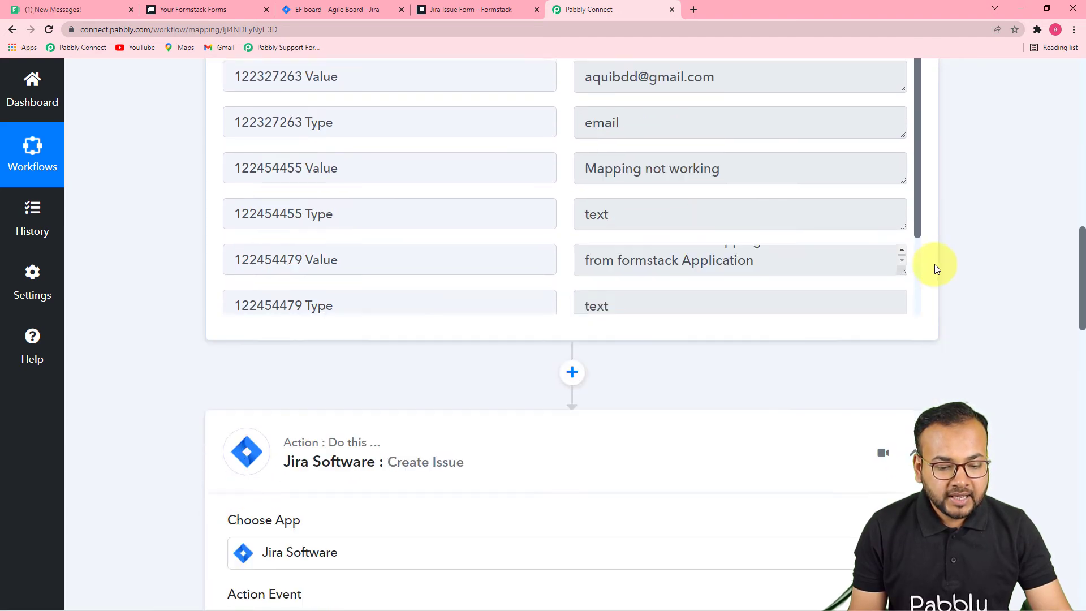
{"action": "scroll", "coordinate": [649, 307], "scroll_direction": "down", "scroll_amount": 4}
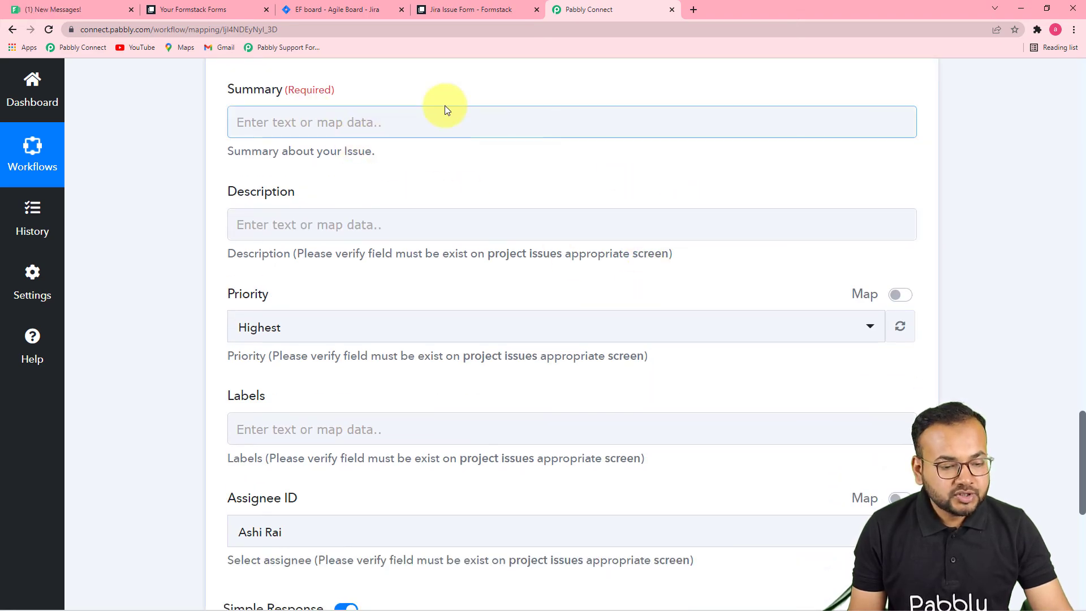
{"action": "left_click", "coordinate": [430, 125]}
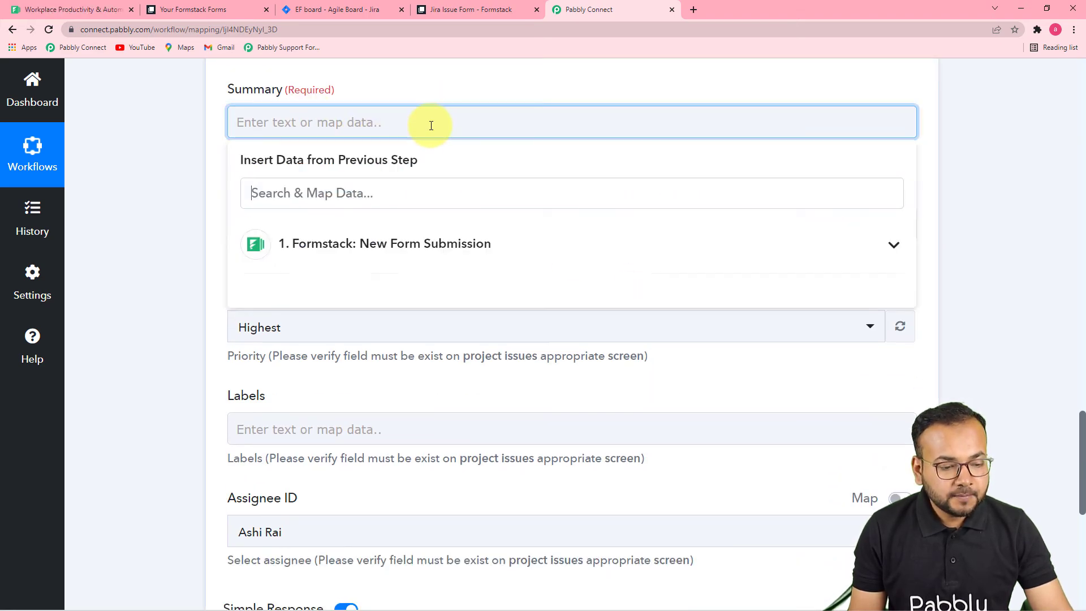
Map Summary to the 'Mapping not working' answer and Description to the problem explanation answer.
{"action": "left_click", "coordinate": [421, 260]}
{"action": "scroll", "coordinate": [502, 303], "scroll_direction": "down", "scroll_amount": 2}
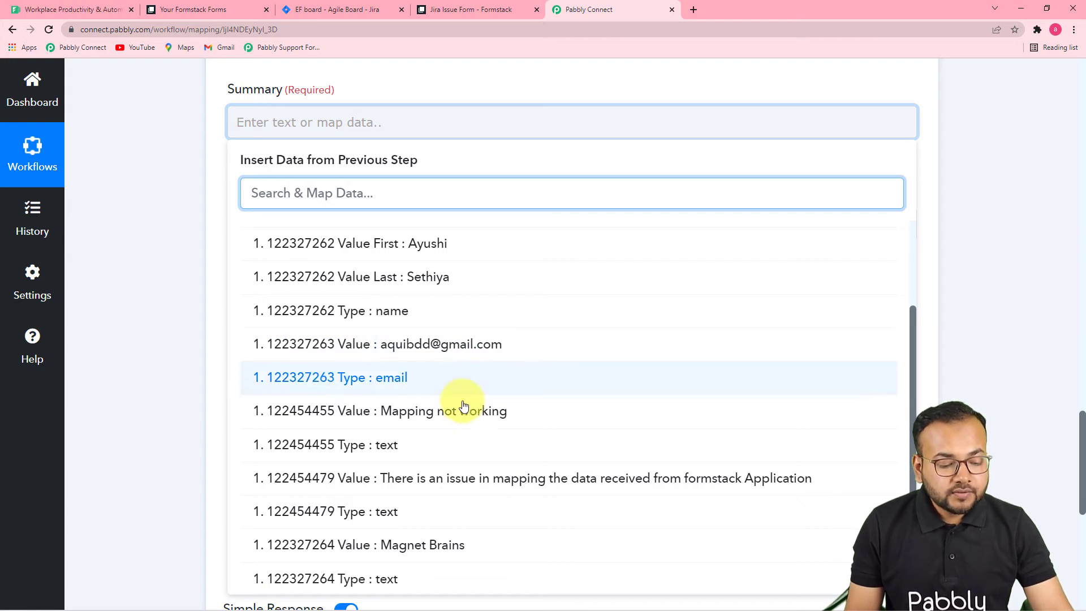
{"action": "left_click", "coordinate": [434, 414]}
{"action": "left_click", "coordinate": [189, 256]}
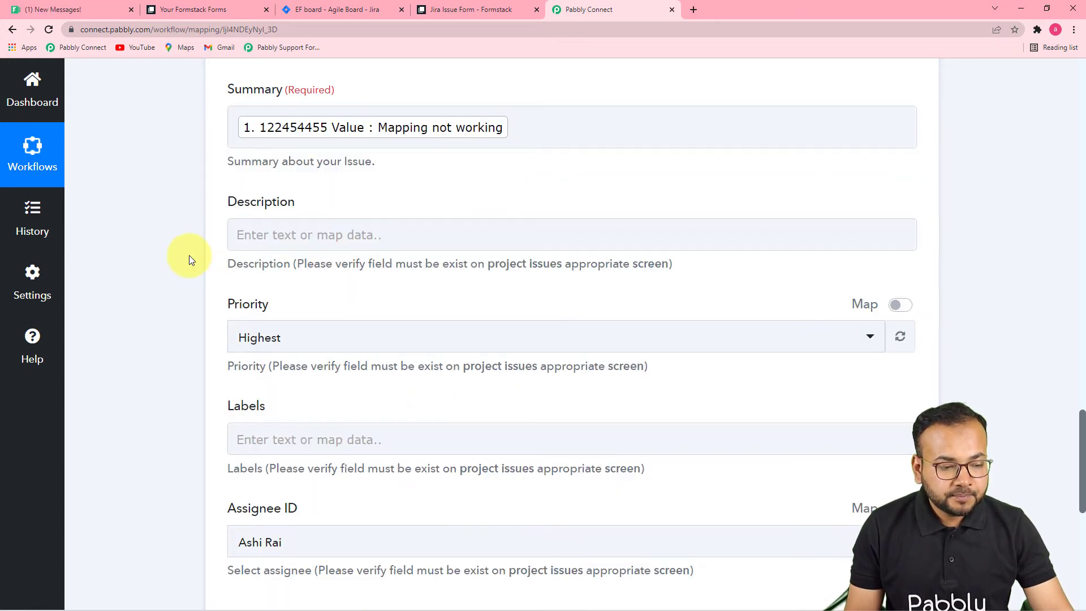
{"action": "scroll", "coordinate": [188, 256], "scroll_direction": "down", "scroll_amount": 3}
{"action": "left_click", "coordinate": [394, 127]}
{"action": "scroll", "coordinate": [392, 130], "scroll_direction": "down", "scroll_amount": 2}
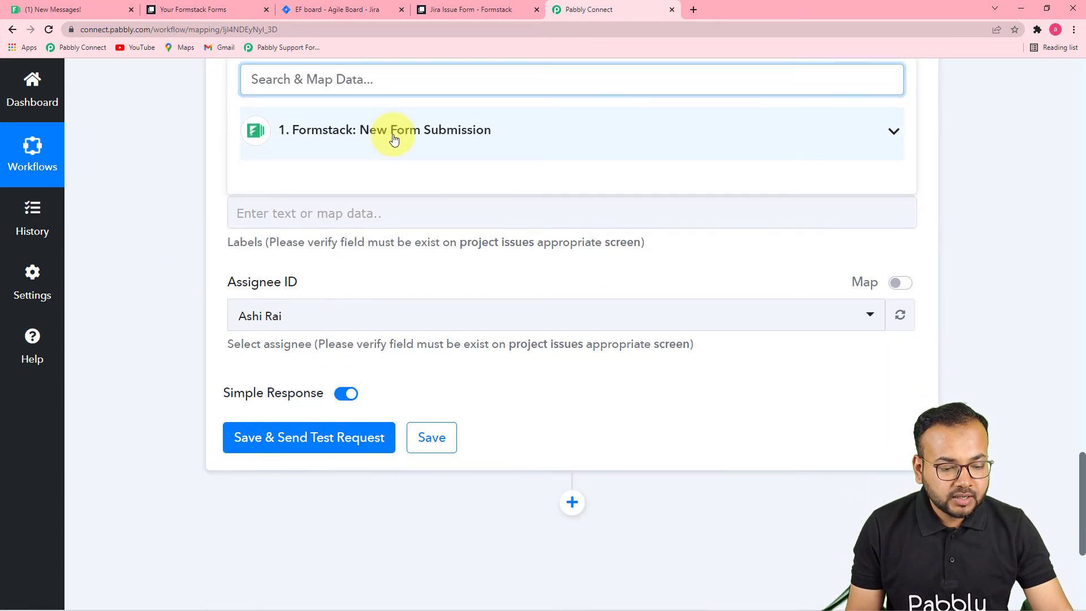
{"action": "left_click", "coordinate": [392, 132]}
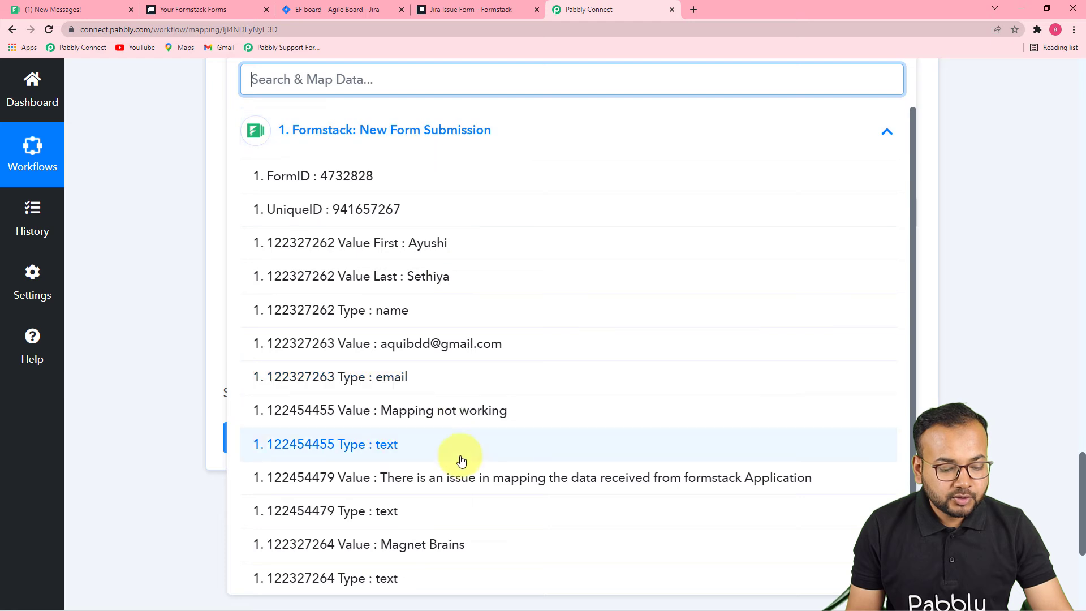
{"action": "left_click", "coordinate": [427, 482]}
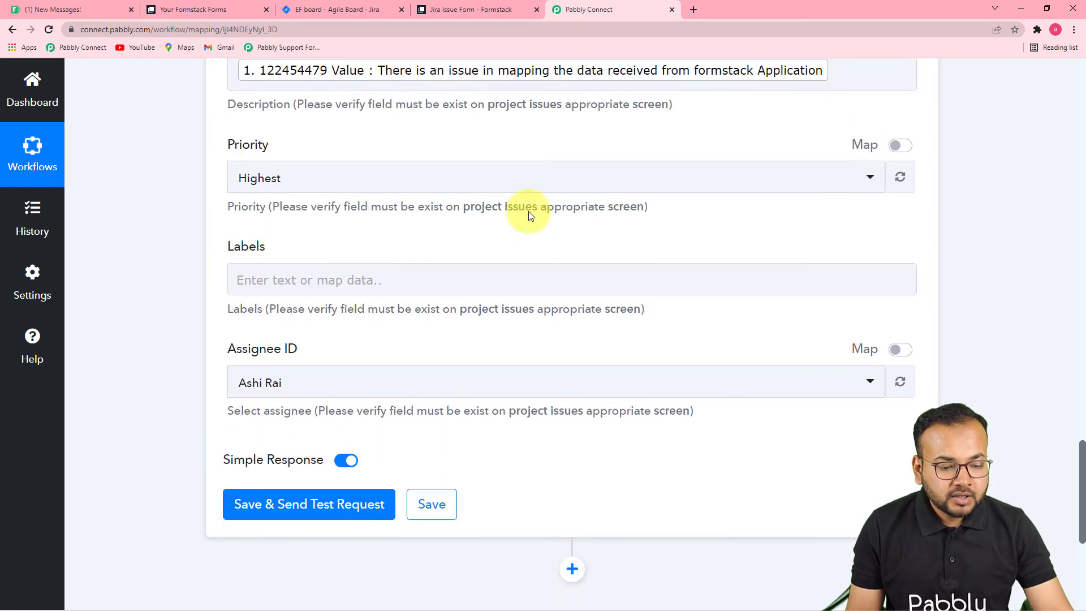
Set the issue Priority to Medium and assign it to a different team member.
{"action": "left_click", "coordinate": [516, 185]}
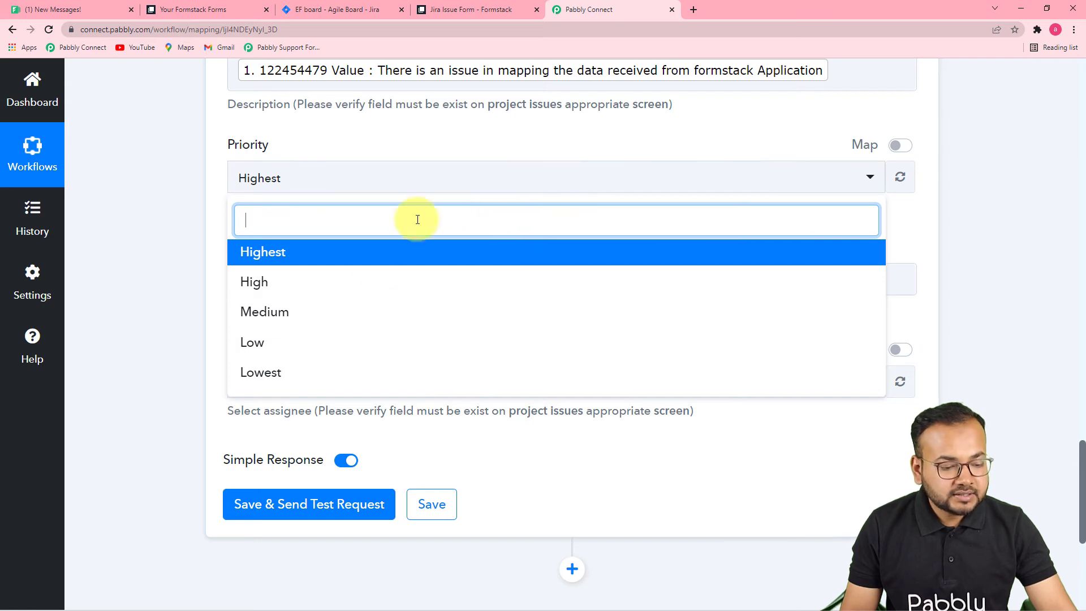
{"action": "left_click", "coordinate": [326, 323]}
{"action": "left_click", "coordinate": [432, 280]}
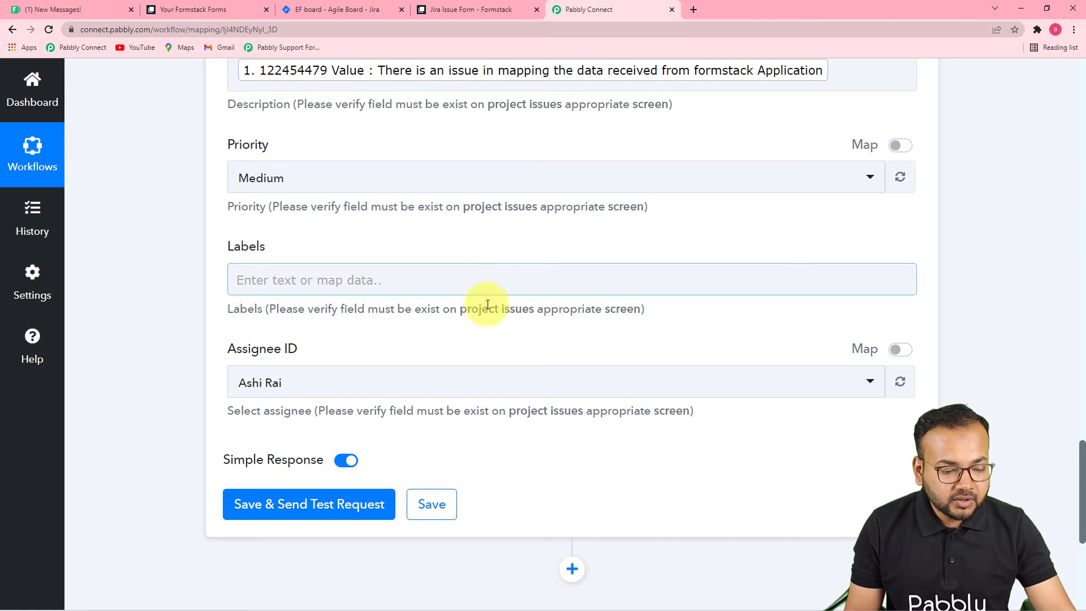
{"action": "scroll", "coordinate": [364, 317], "scroll_direction": "down", "scroll_amount": 2}
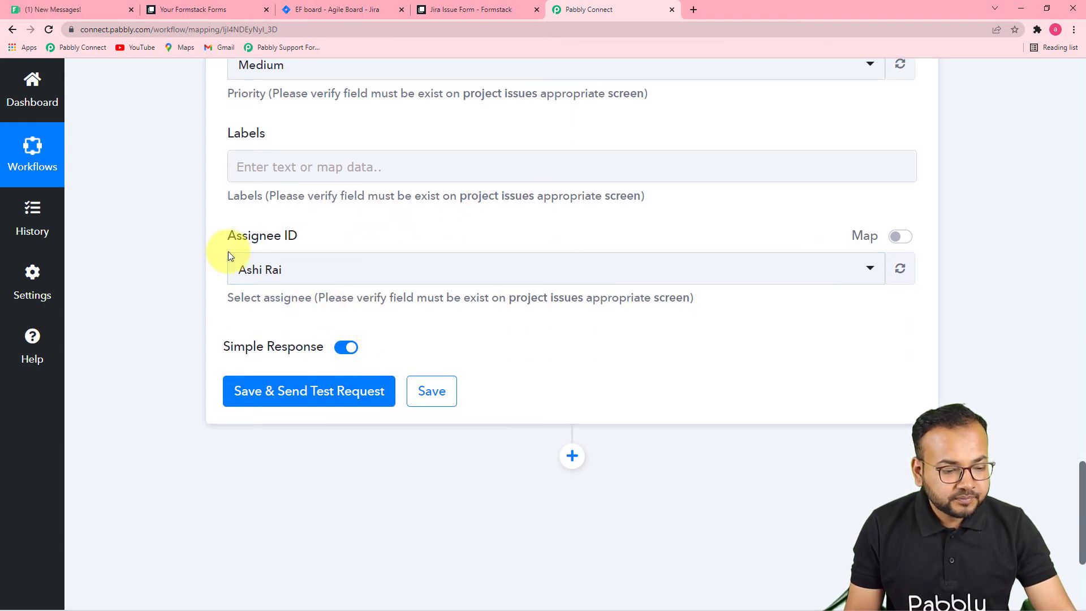
{"action": "left_click", "coordinate": [344, 271]}
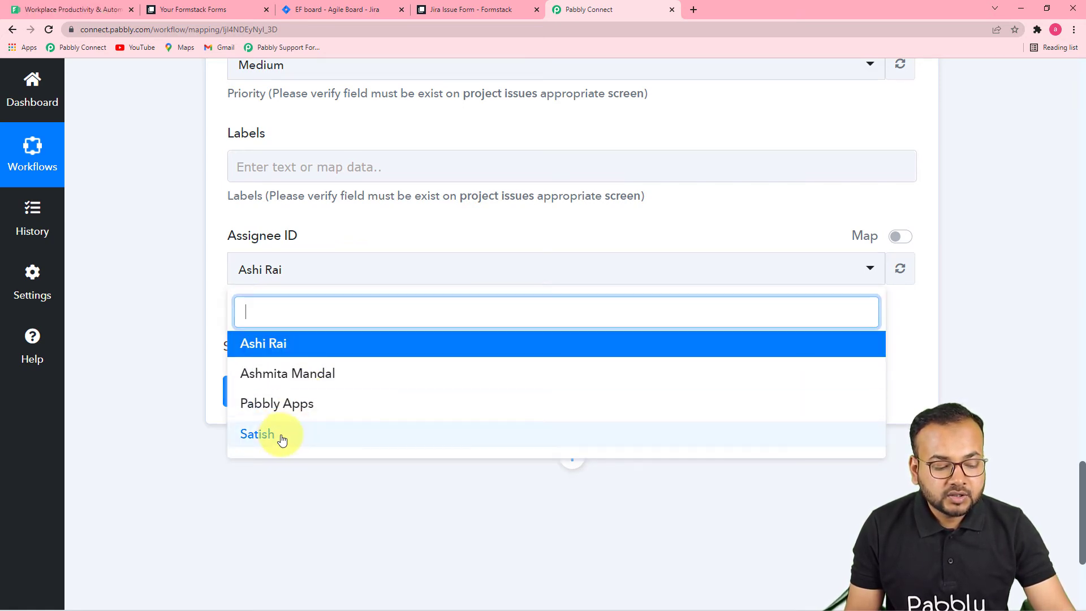
{"action": "left_click", "coordinate": [296, 372]}
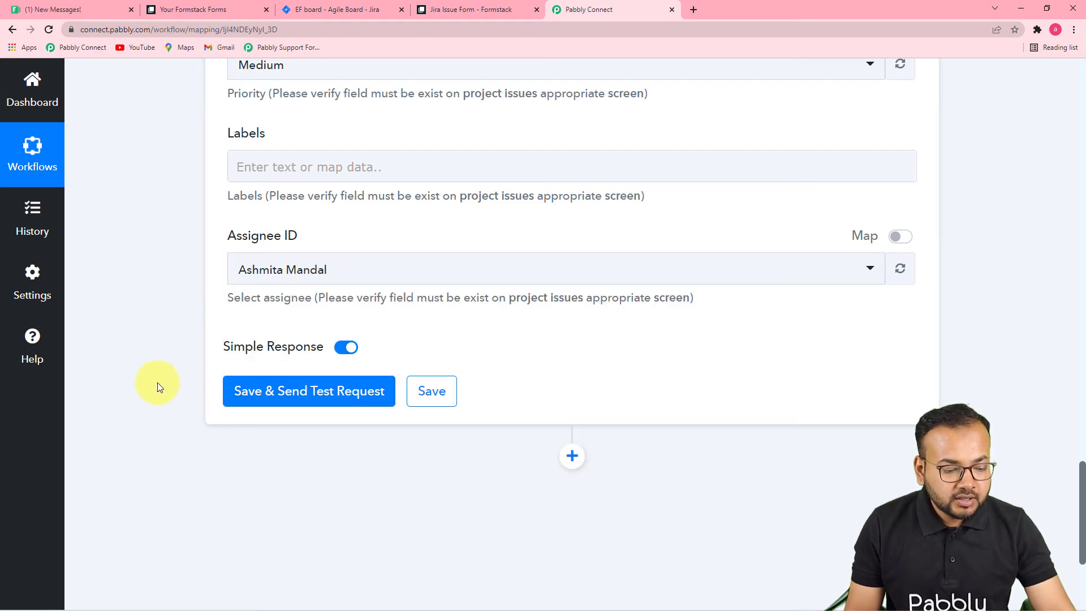
Check the Error Fixing issues list in Jira, newest EF-30, then return to Pabbly Connect.
{"action": "left_click", "coordinate": [338, 10]}
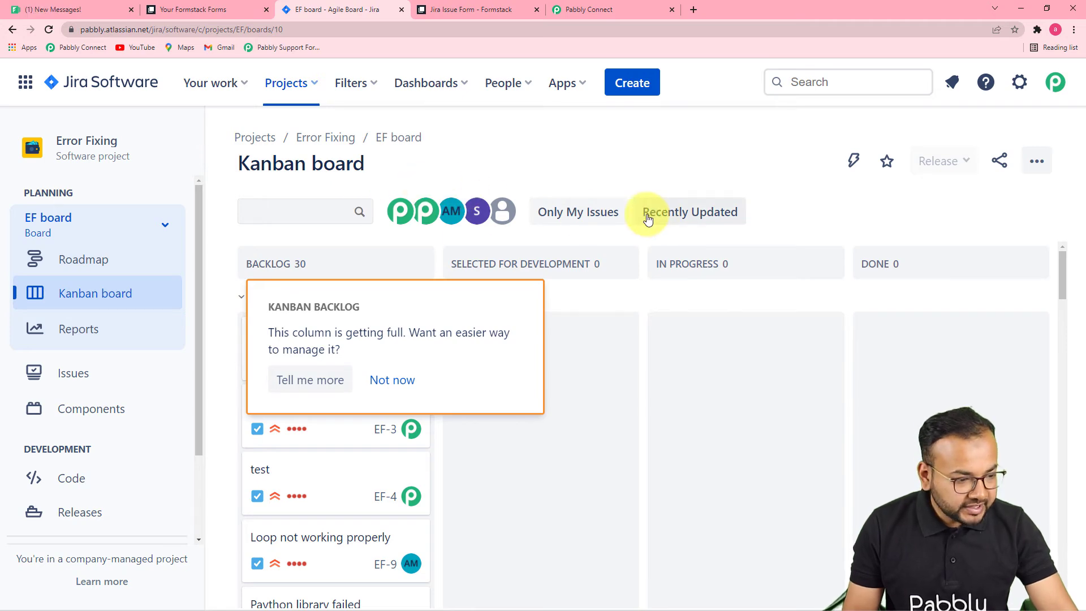
{"action": "scroll", "coordinate": [135, 213], "scroll_direction": "down", "scroll_amount": 2}
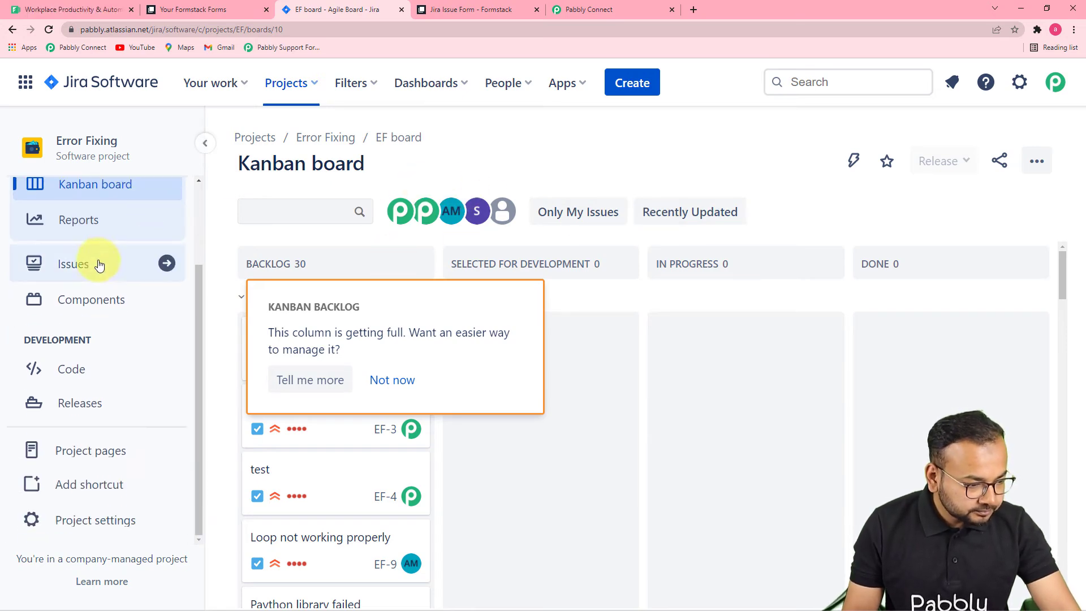
{"action": "left_click", "coordinate": [133, 265]}
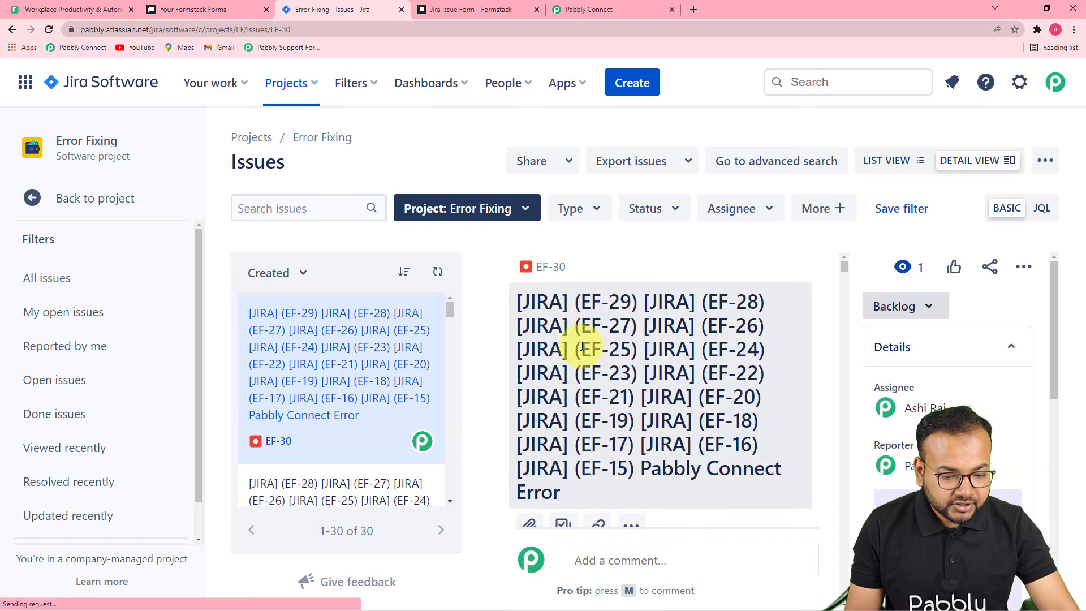
{"action": "scroll", "coordinate": [872, 290], "scroll_direction": "down", "scroll_amount": 1}
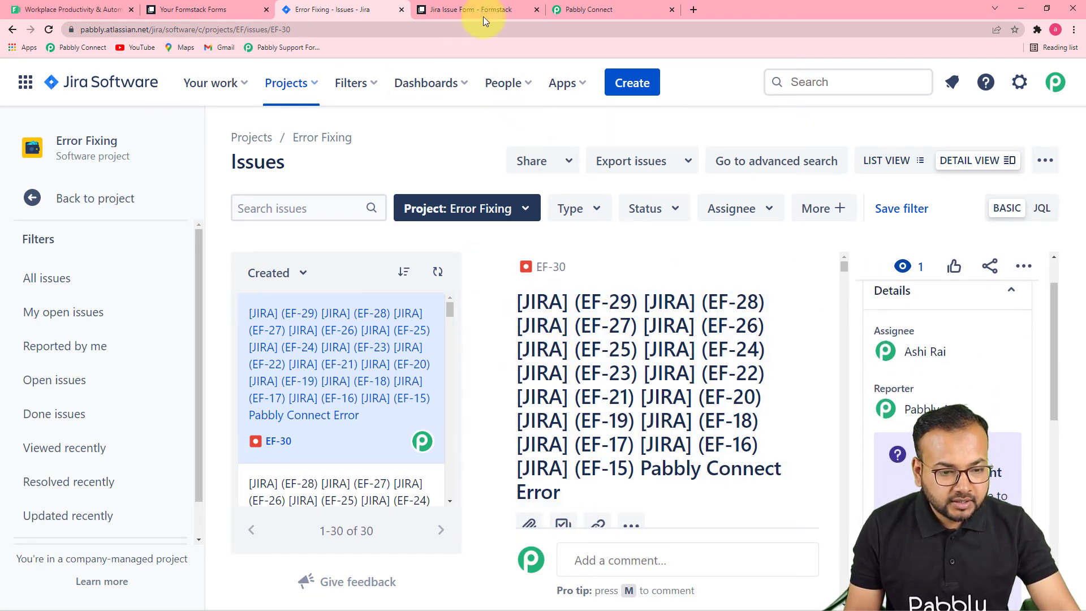
{"action": "left_click", "coordinate": [591, 10]}
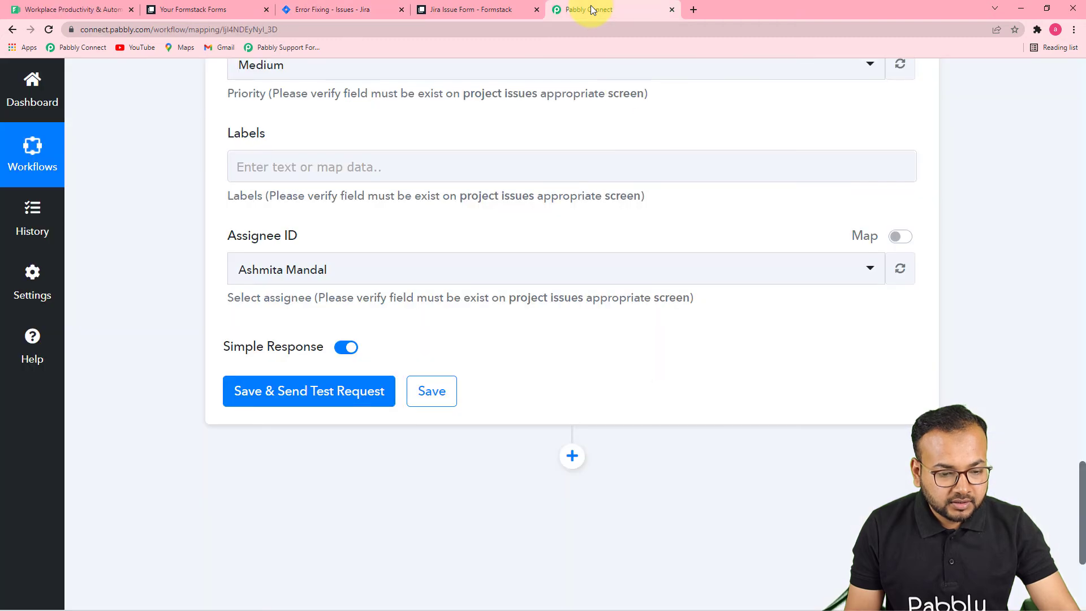
Save and test the Jira action, creating issue EF-31, and view it in Jira's issues list.
{"action": "left_click", "coordinate": [356, 393]}
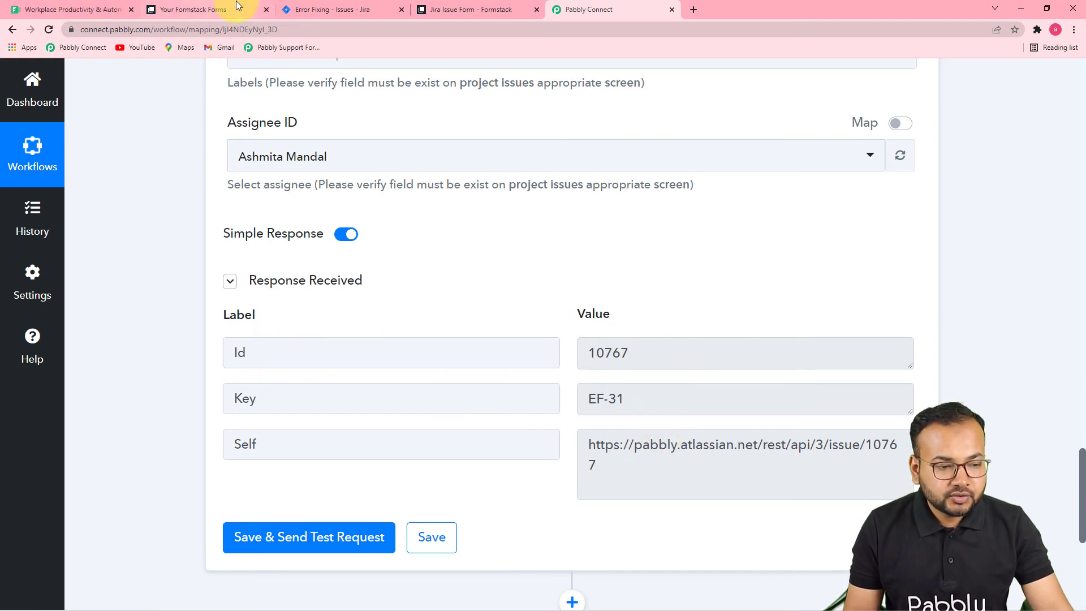
{"action": "left_click", "coordinate": [298, 11]}
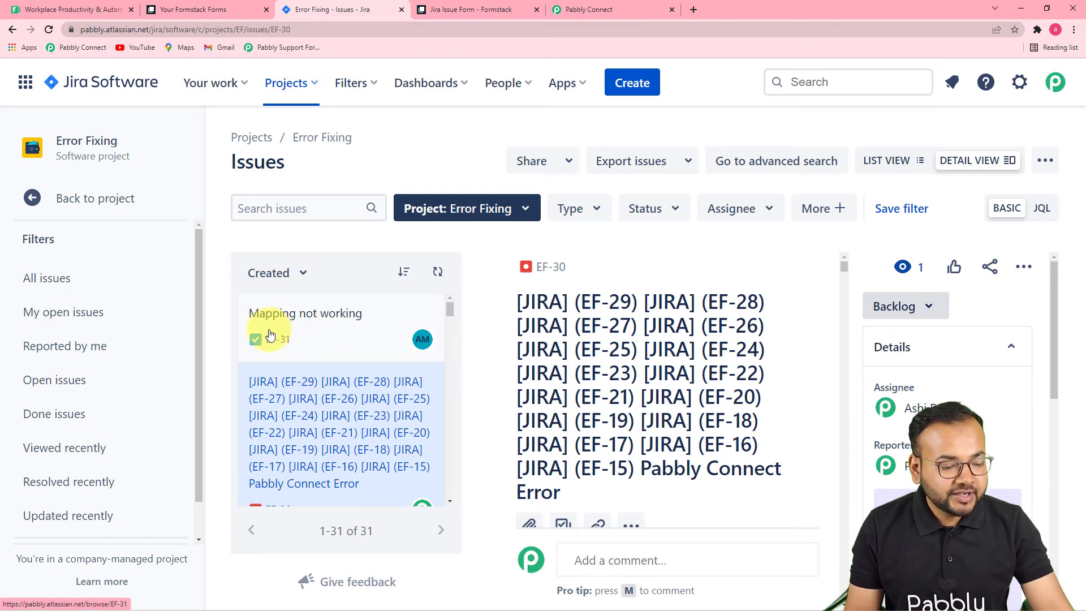
Open Jira issue EF-31 to confirm its Formstack description and assignee, then return to Pabbly.
{"action": "left_click", "coordinate": [350, 316]}
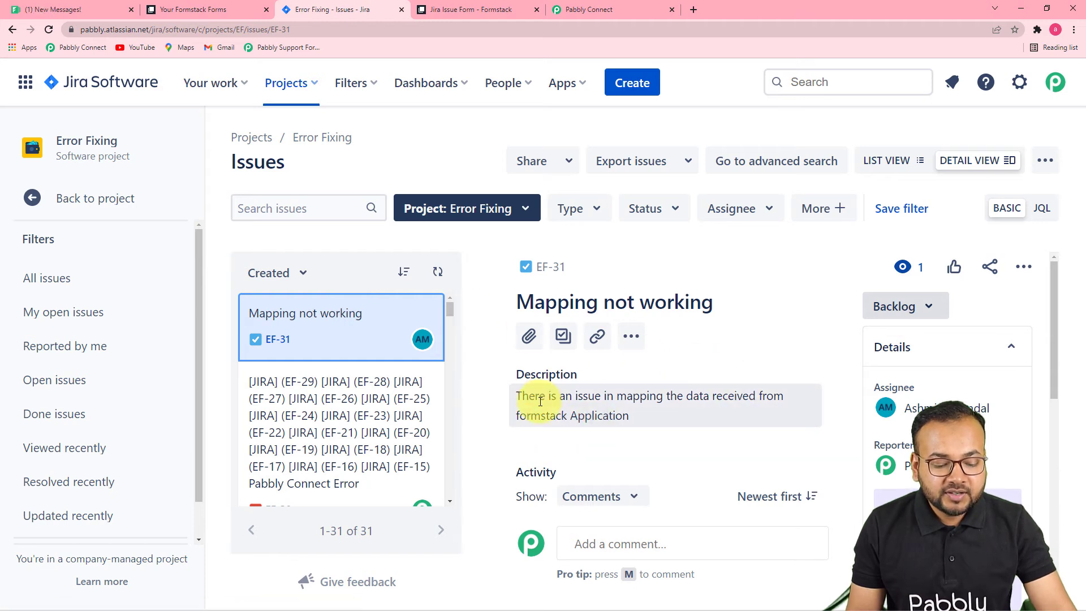
{"action": "scroll", "coordinate": [1044, 426], "scroll_direction": "down", "scroll_amount": 3}
{"action": "scroll", "coordinate": [1043, 426], "scroll_direction": "up", "scroll_amount": 3}
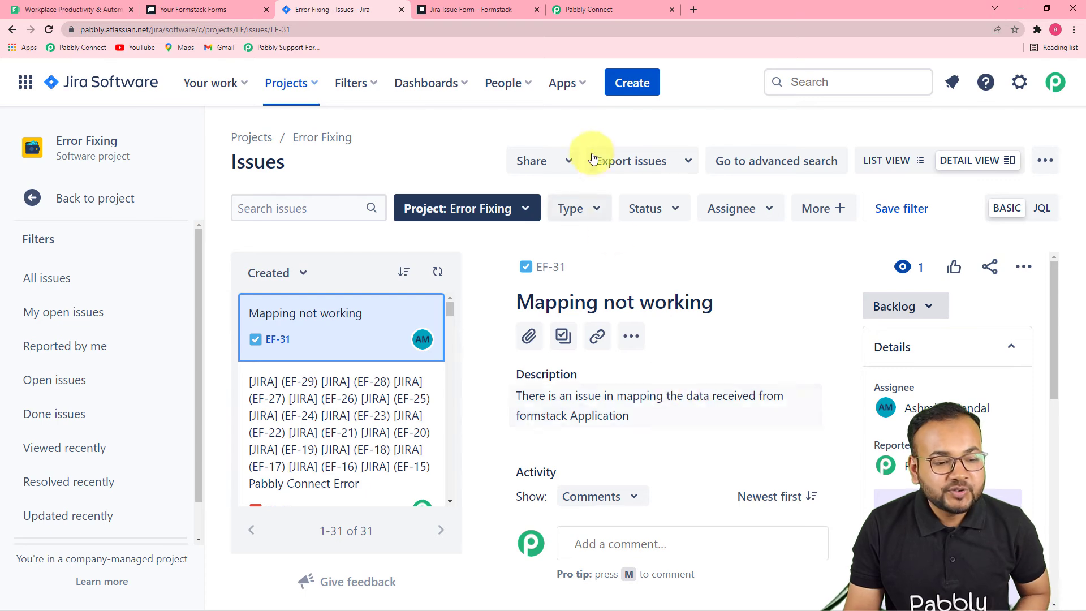
{"action": "left_click", "coordinate": [591, 7]}
Review the Summary and Description mappings in the workflow, then go to the Formstack form tab.
{"action": "scroll", "coordinate": [1069, 311], "scroll_direction": "up", "scroll_amount": 10}
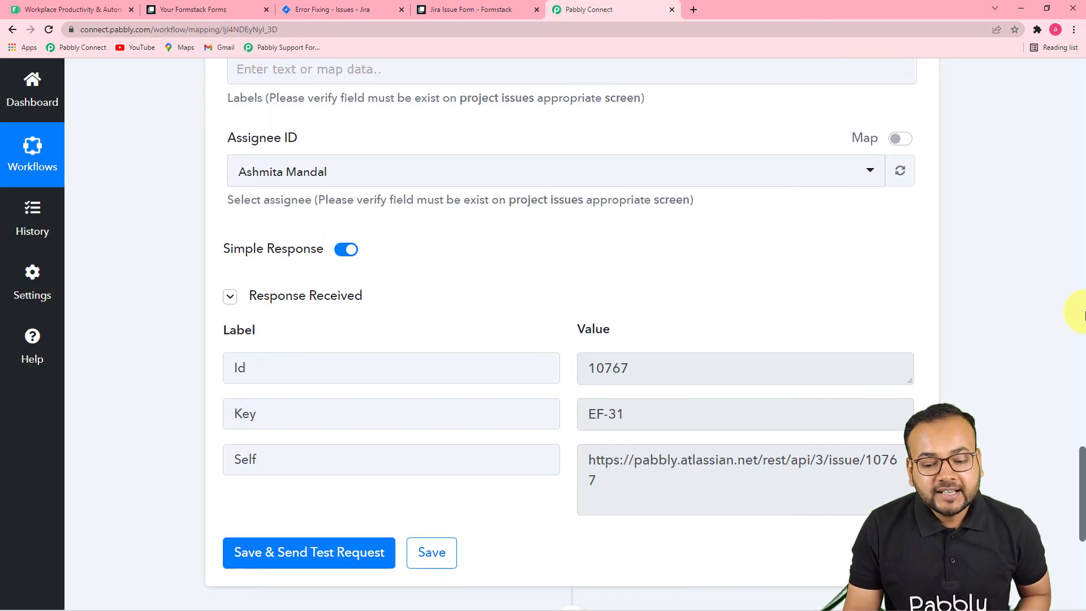
{"action": "scroll", "coordinate": [1060, 322], "scroll_direction": "up", "scroll_amount": 15}
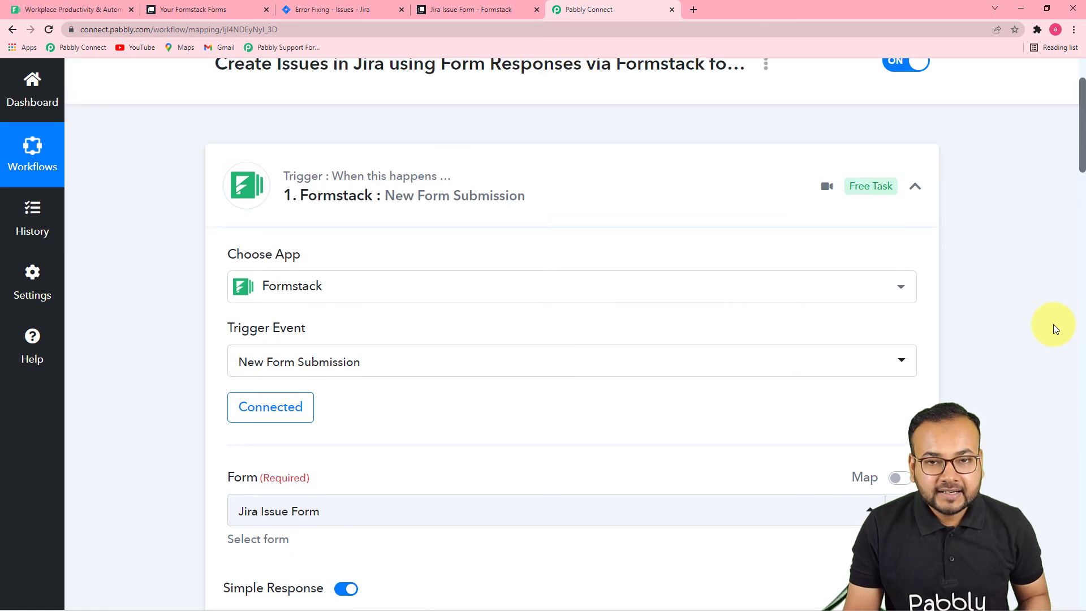
{"action": "scroll", "coordinate": [1053, 324], "scroll_direction": "down", "scroll_amount": 7}
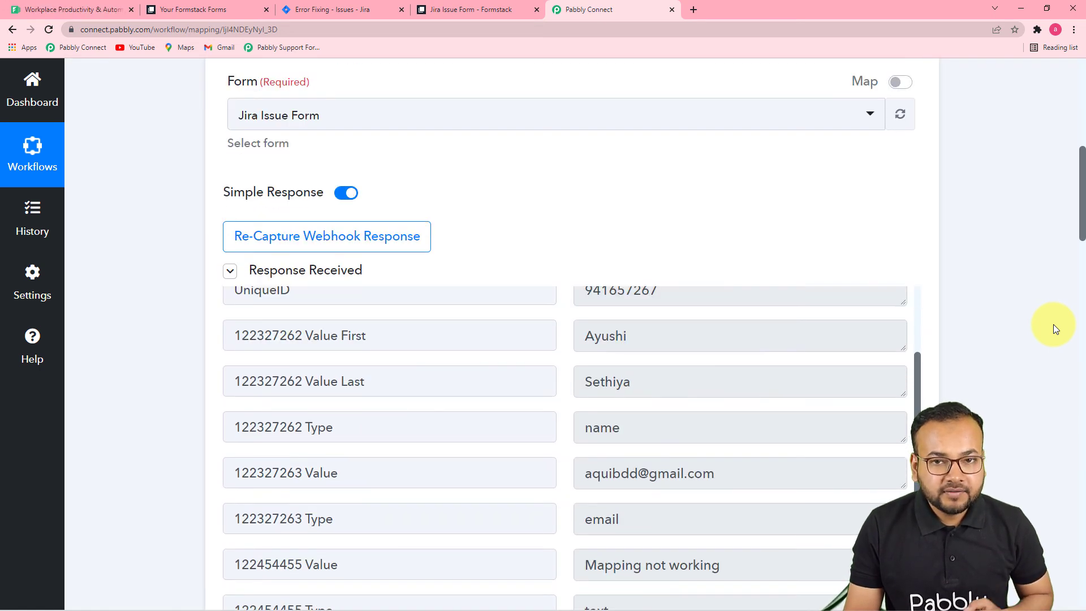
{"action": "scroll", "coordinate": [1053, 324], "scroll_direction": "down", "scroll_amount": 2}
{"action": "scroll", "coordinate": [1053, 324], "scroll_direction": "down", "scroll_amount": 2}
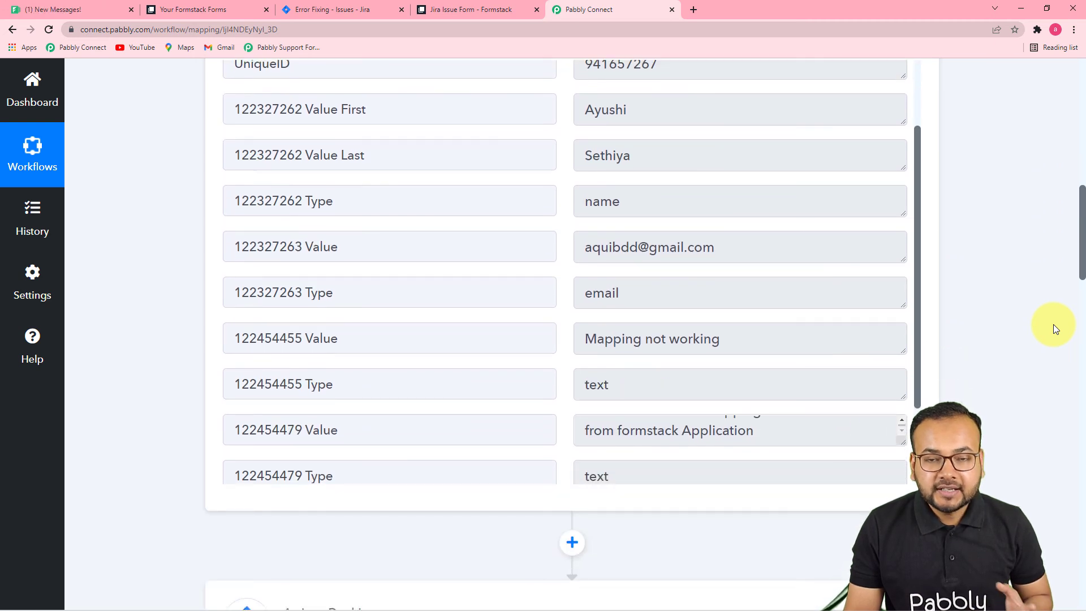
{"action": "scroll", "coordinate": [1053, 324], "scroll_direction": "down", "scroll_amount": 2}
{"action": "scroll", "coordinate": [1053, 324], "scroll_direction": "down", "scroll_amount": 6}
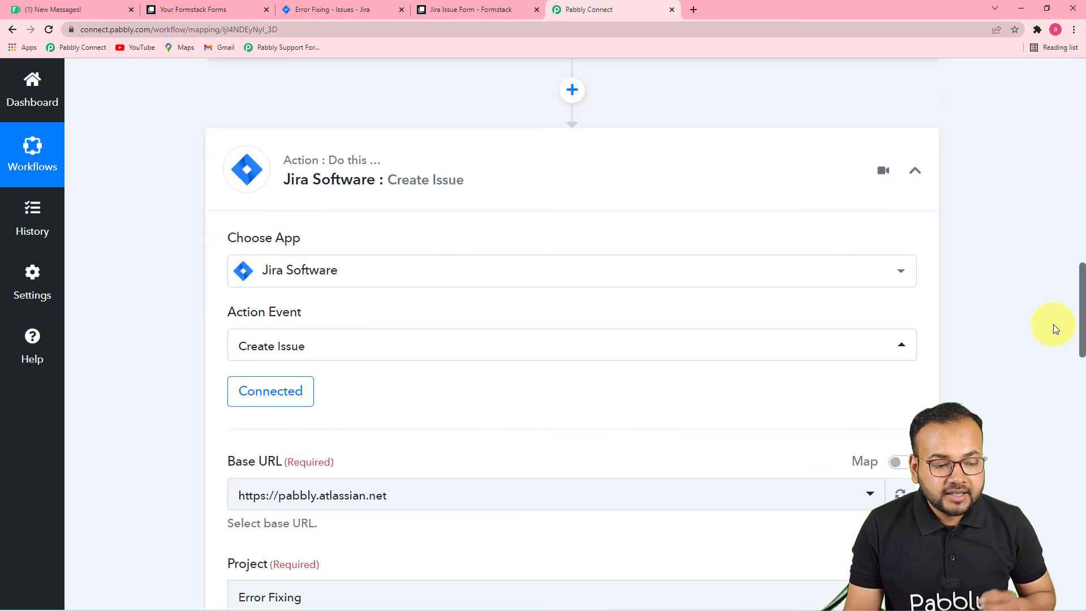
{"action": "scroll", "coordinate": [1053, 328], "scroll_direction": "down", "scroll_amount": 5}
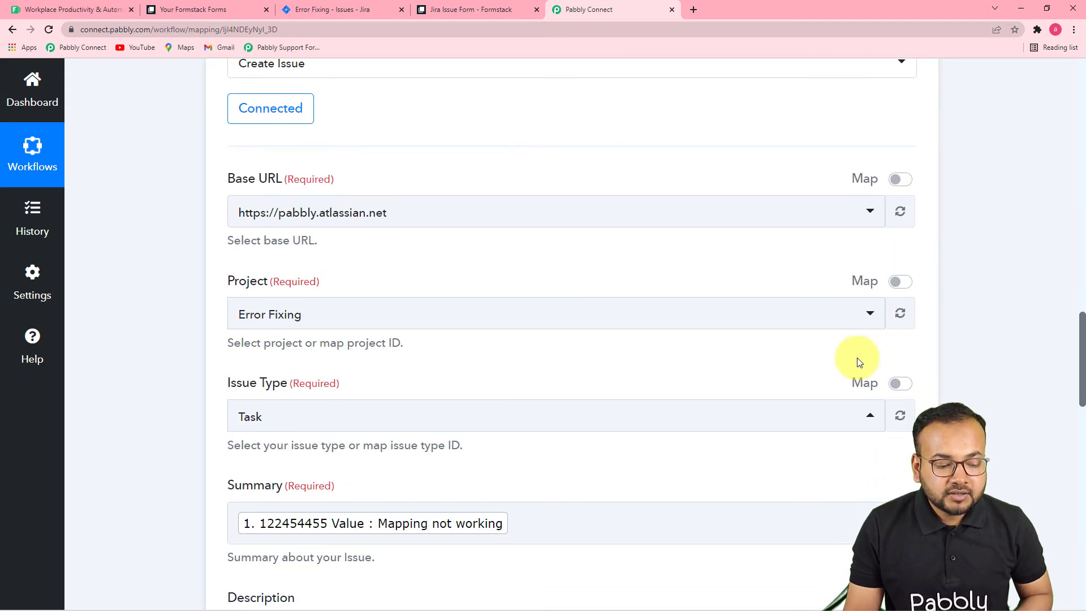
{"action": "scroll", "coordinate": [856, 358], "scroll_direction": "down", "scroll_amount": 3}
{"action": "scroll", "coordinate": [611, 330], "scroll_direction": "down", "scroll_amount": 2}
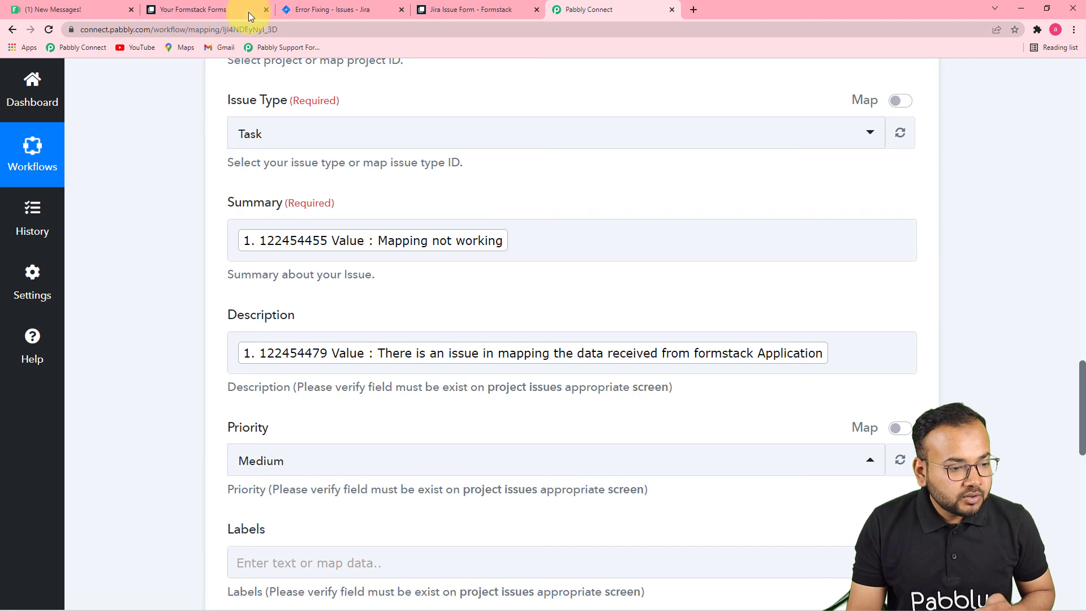
{"action": "left_click", "coordinate": [178, 9]}
Reload the Jira Issue Form page and return to the prefilled form.
{"action": "left_click", "coordinate": [458, 10]}
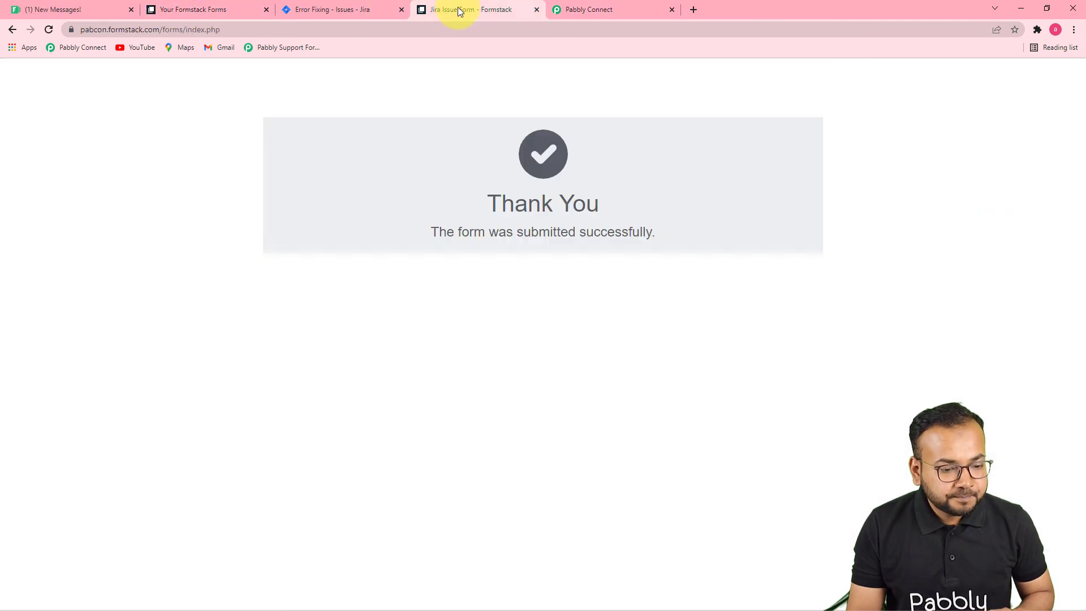
{"action": "left_click", "coordinate": [318, 29]}
{"action": "key", "text": "Return"}
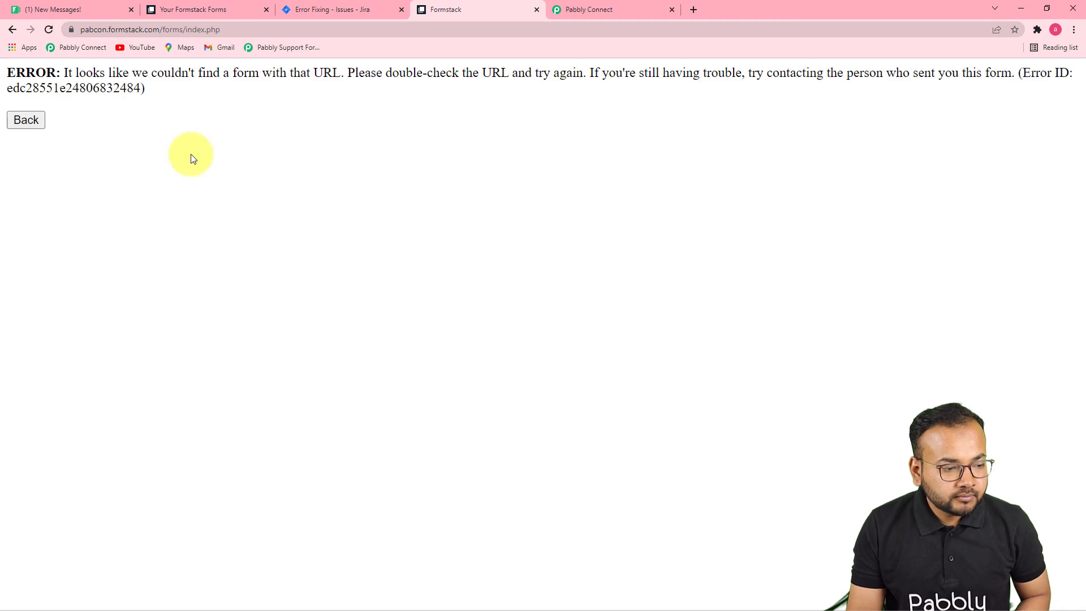
{"action": "left_click", "coordinate": [22, 121]}
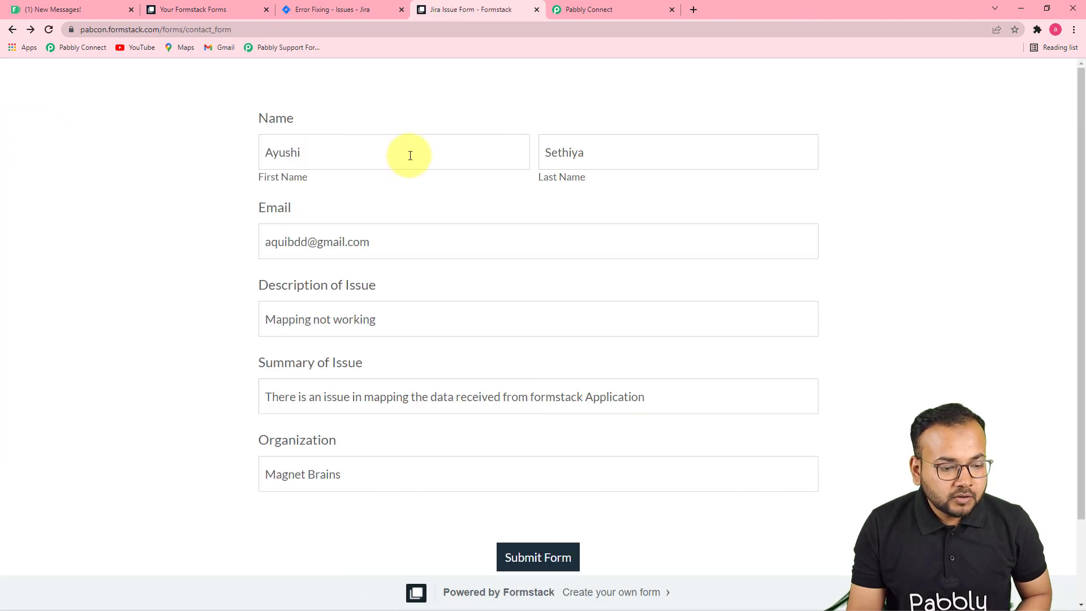
Submit a new entry with edited name, email, description 'Titles are not clear' and summary.
{"action": "left_click_drag", "start_coordinate": [348, 154], "coordinate": [194, 157]}
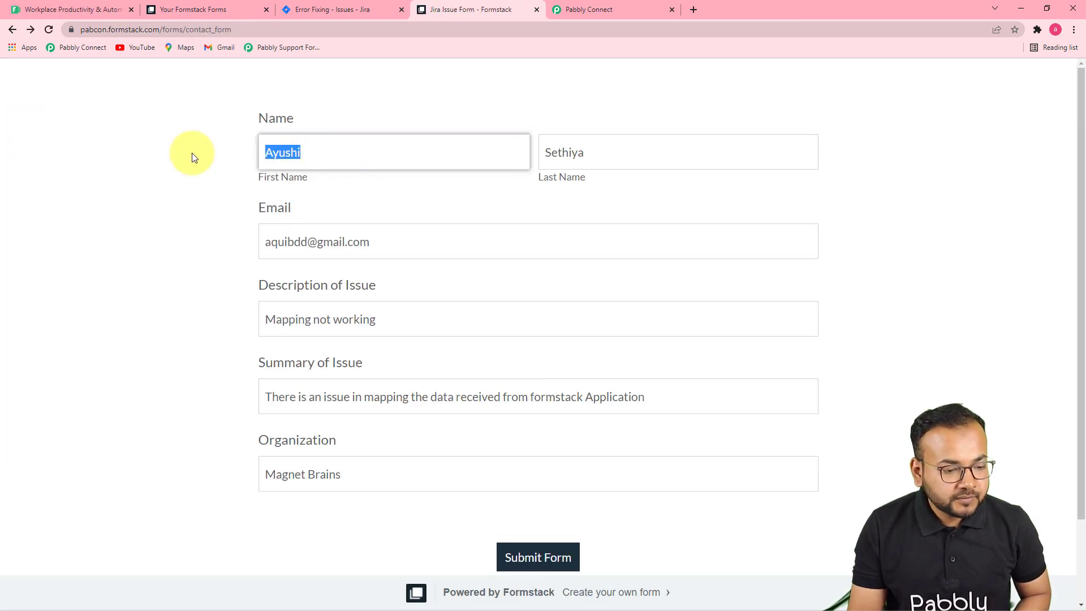
{"action": "type", "text": "Abhishek"}
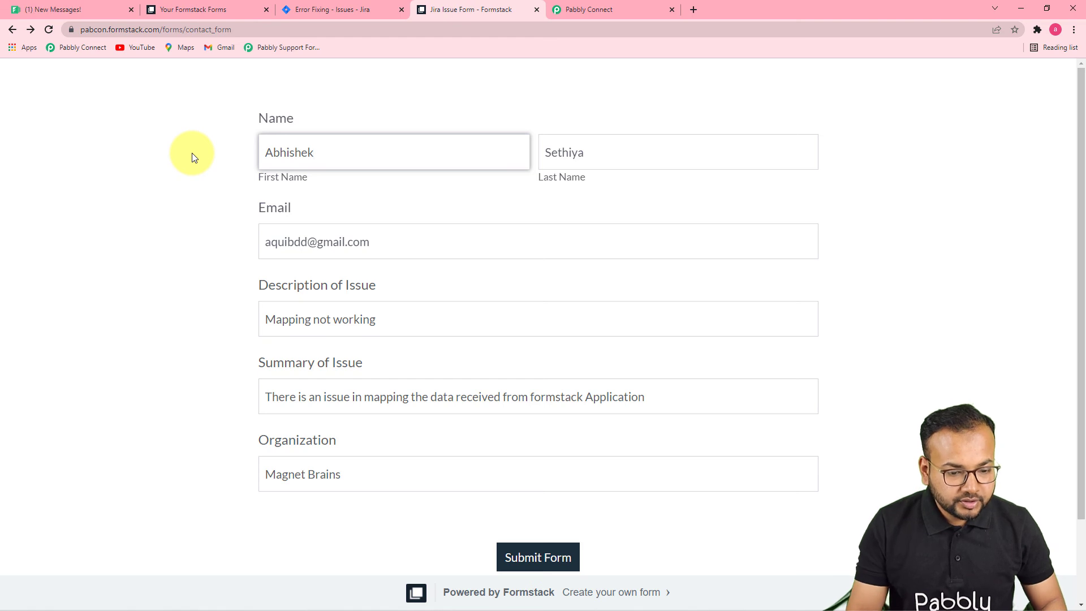
{"action": "left_click", "coordinate": [625, 158]}
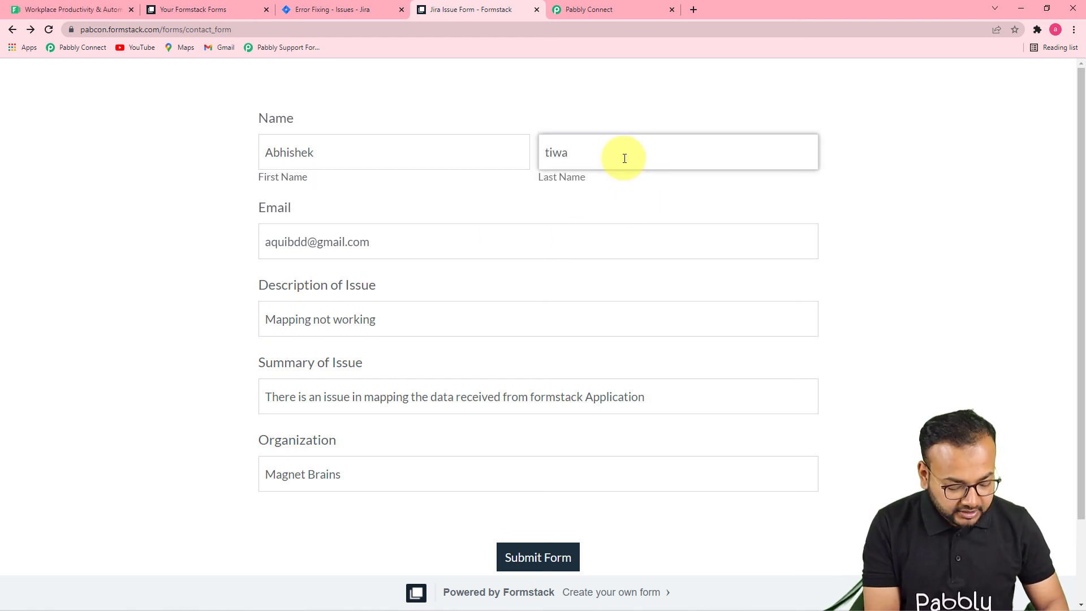
{"action": "left_click", "coordinate": [277, 242]}
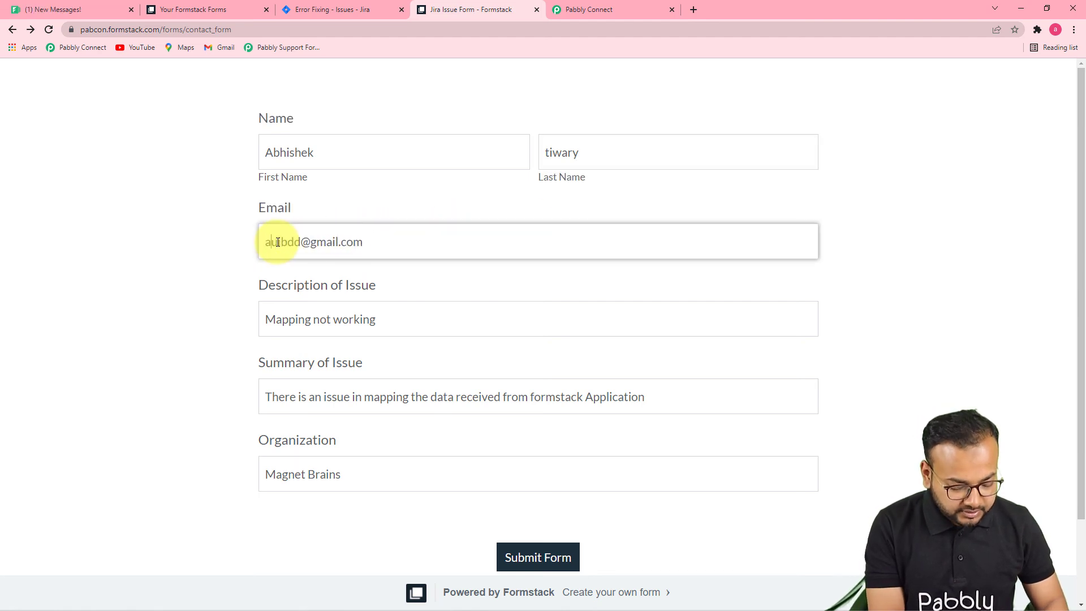
{"action": "left_click", "coordinate": [483, 311]}
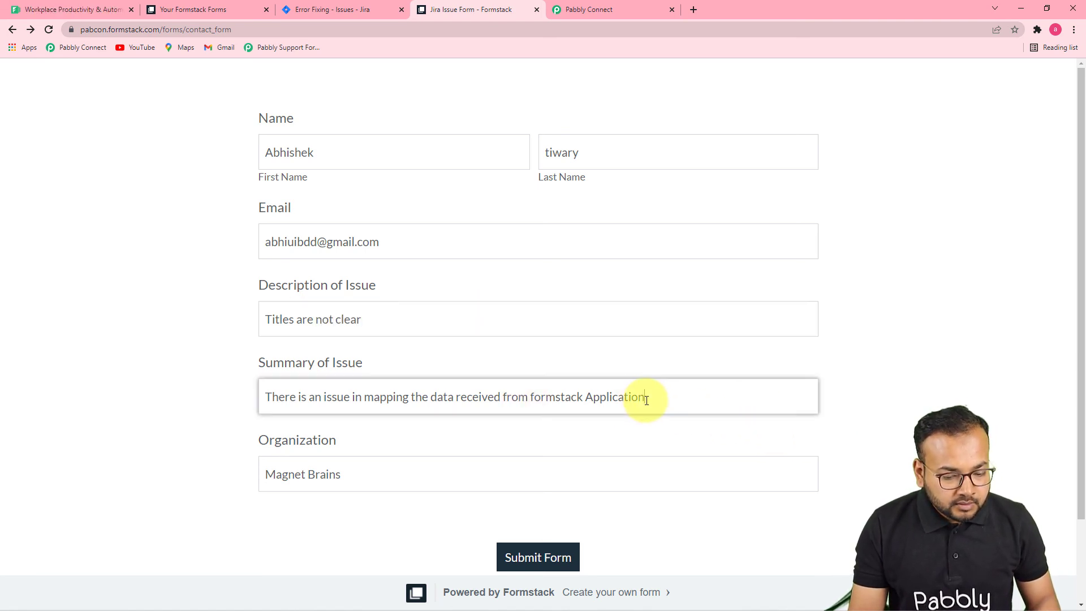
{"action": "left_click_drag", "start_coordinate": [644, 399], "coordinate": [322, 408]}
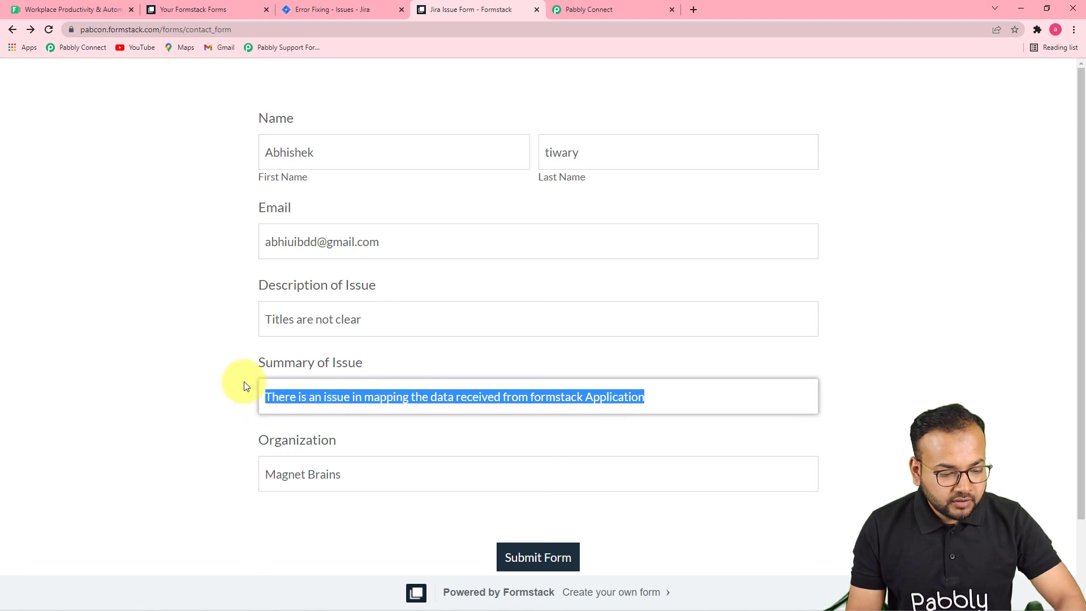
{"action": "left_click", "coordinate": [220, 357]}
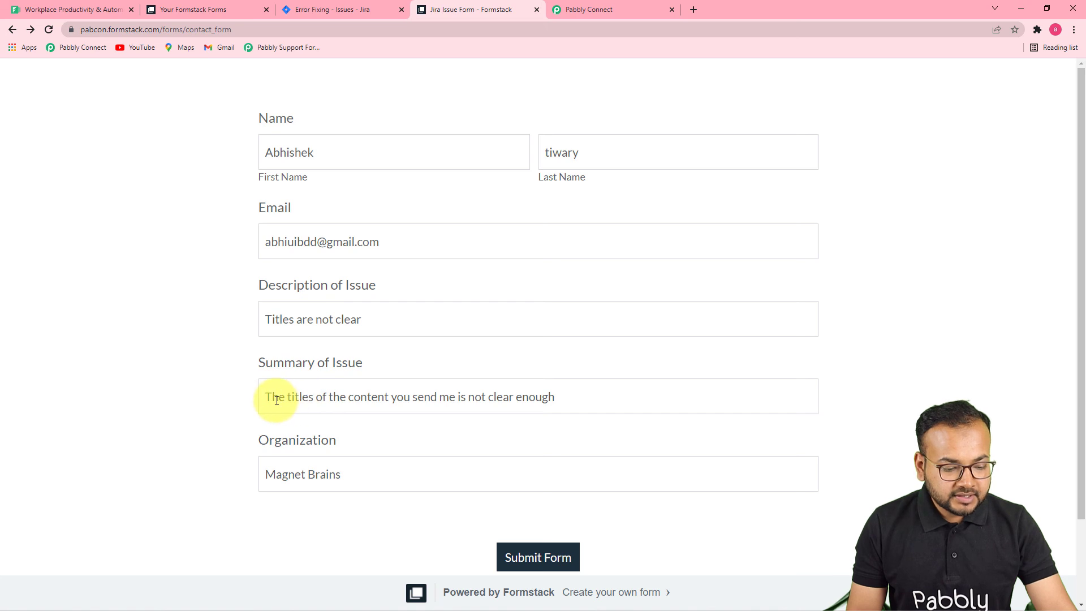
{"action": "left_click", "coordinate": [573, 409]}
{"action": "left_click", "coordinate": [215, 341]}
{"action": "scroll", "coordinate": [214, 362], "scroll_direction": "down", "scroll_amount": 2}
{"action": "left_click", "coordinate": [493, 459]}
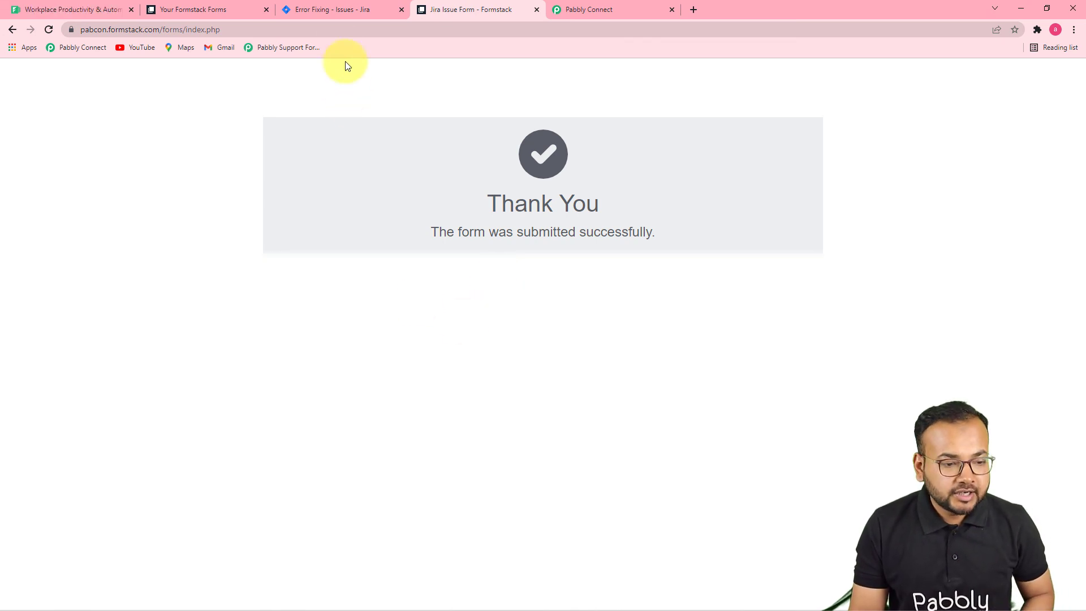
{"action": "left_click", "coordinate": [338, 10]}
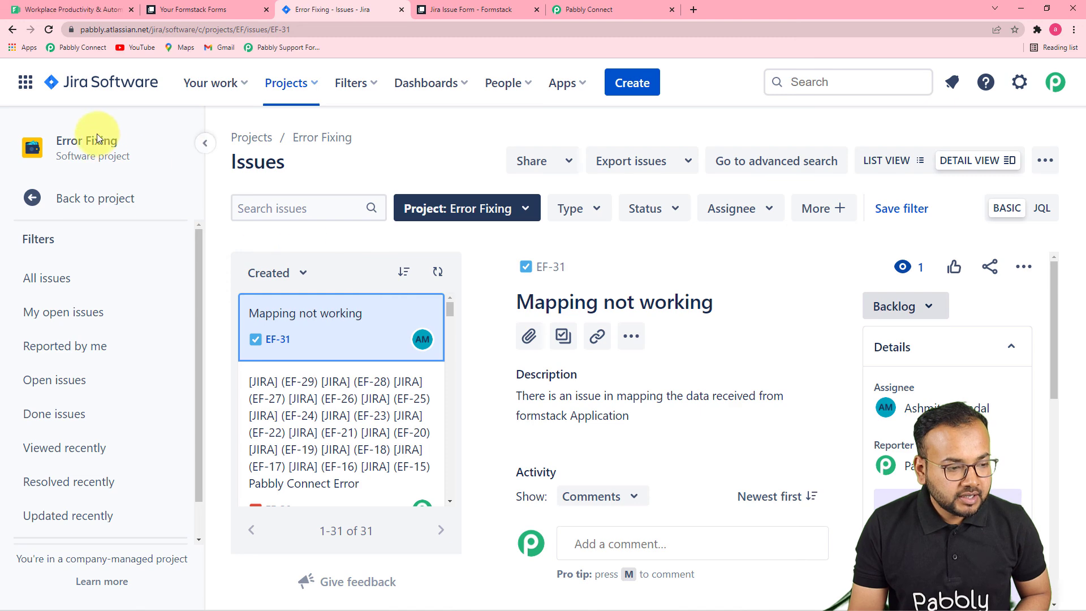
Refresh Jira and open new issue EF-32 'Titles are not clear', then return to Pabbly.
{"action": "left_click", "coordinate": [48, 30]}
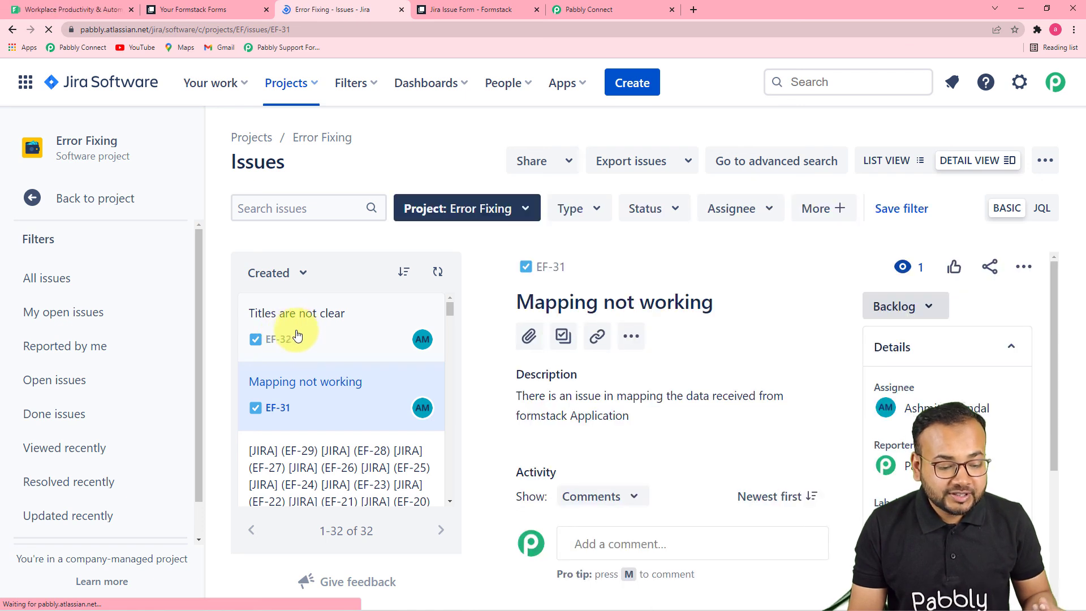
{"action": "left_click", "coordinate": [290, 327]}
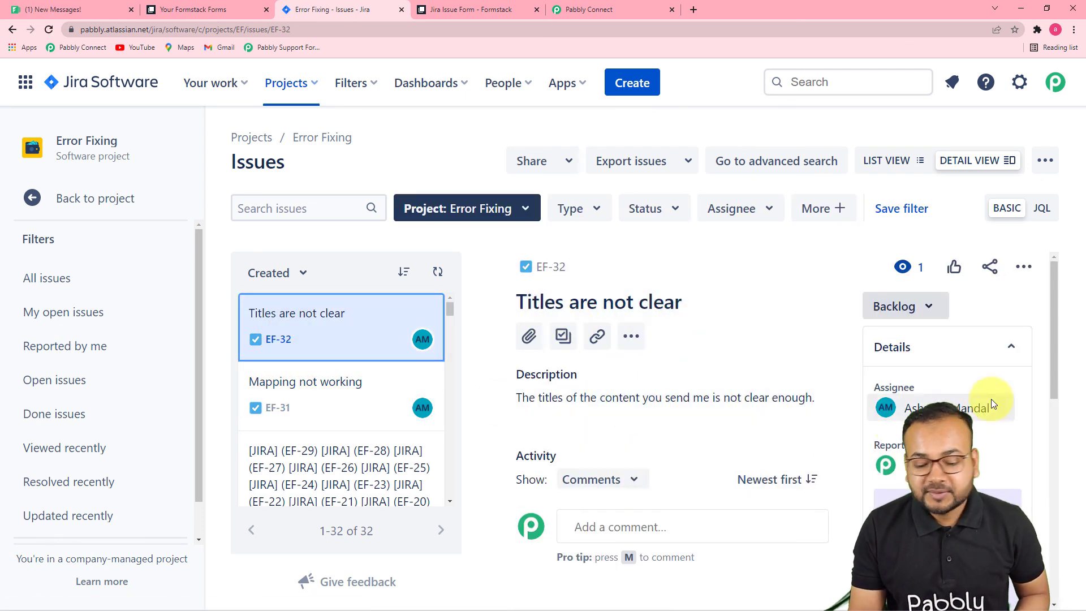
{"action": "scroll", "coordinate": [989, 389], "scroll_direction": "down", "scroll_amount": 3}
{"action": "scroll", "coordinate": [990, 389], "scroll_direction": "up", "scroll_amount": 3}
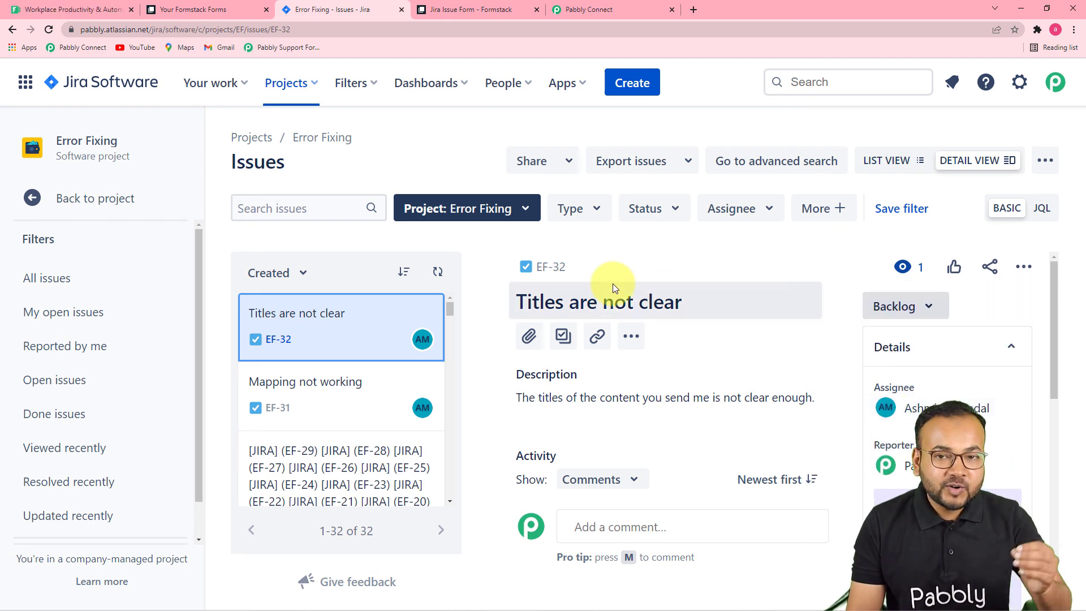
{"action": "left_click", "coordinate": [601, 11]}
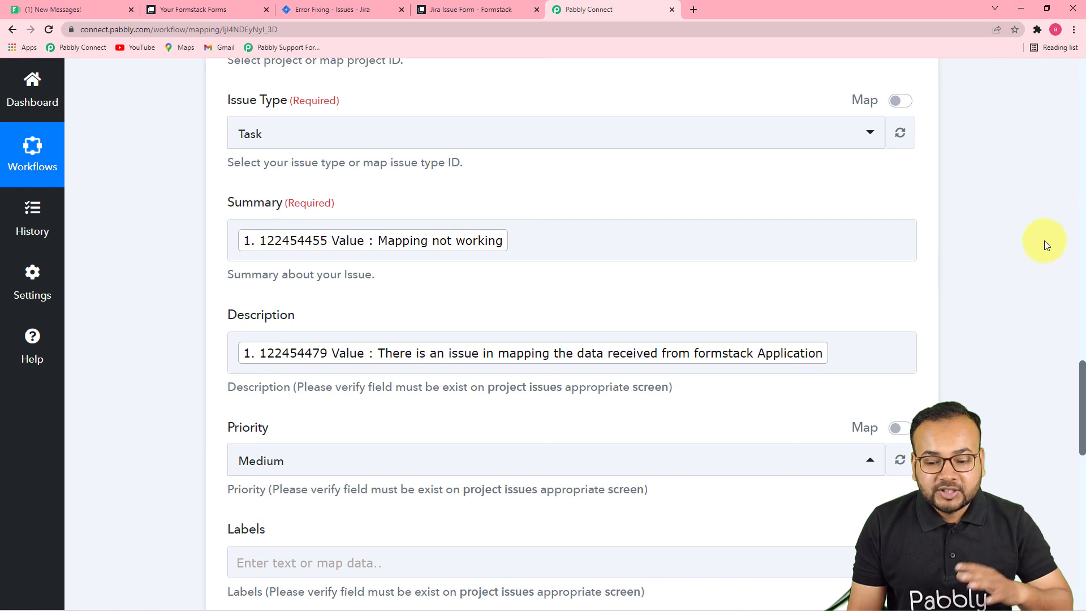
{"action": "scroll", "coordinate": [1076, 213], "scroll_direction": "up", "scroll_amount": 10}
{"action": "scroll", "coordinate": [1080, 213], "scroll_direction": "up", "scroll_amount": 15}
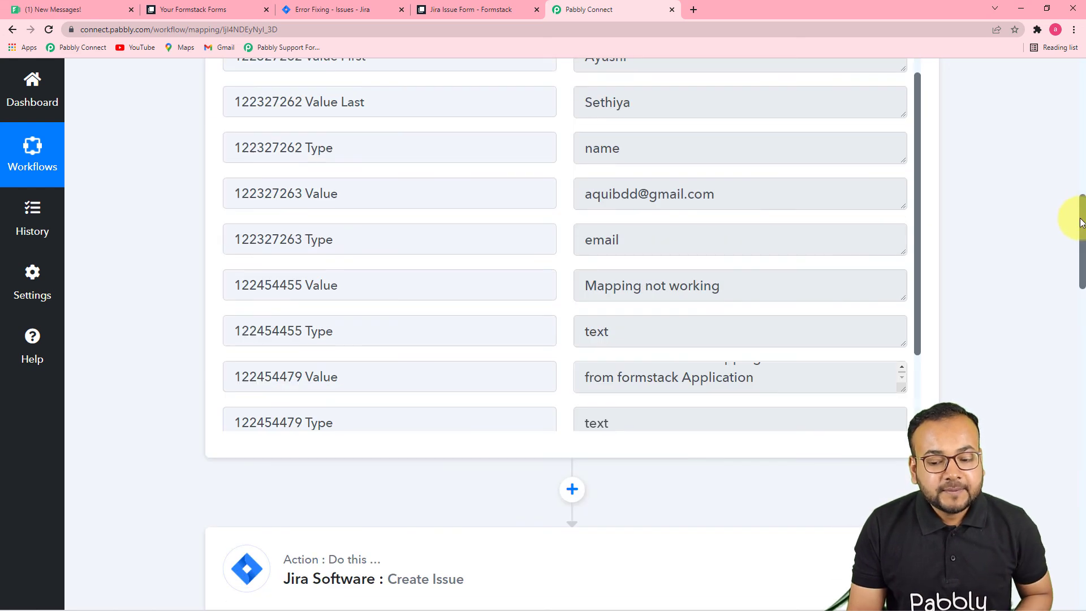